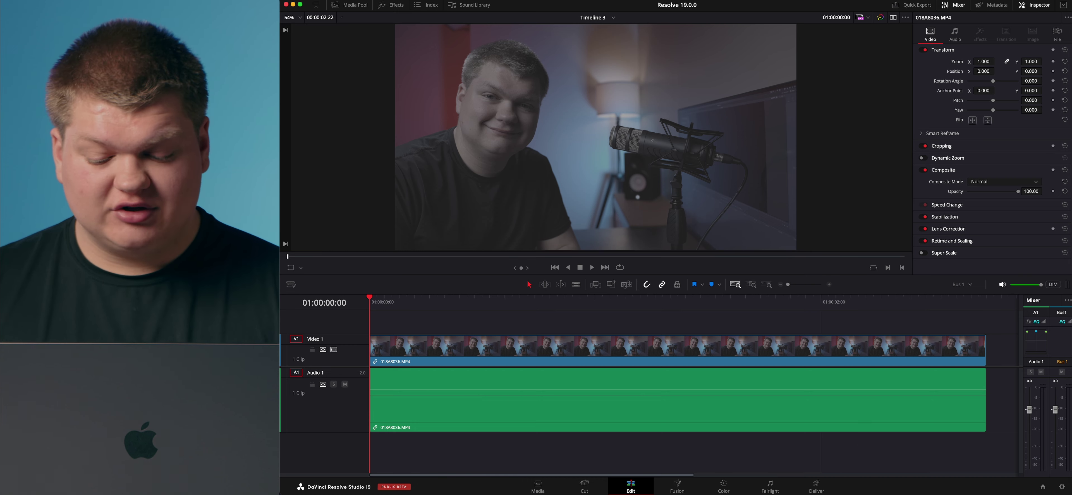
On the Color page, apply the Color Space Transform effect to node 01
click(740, 486)
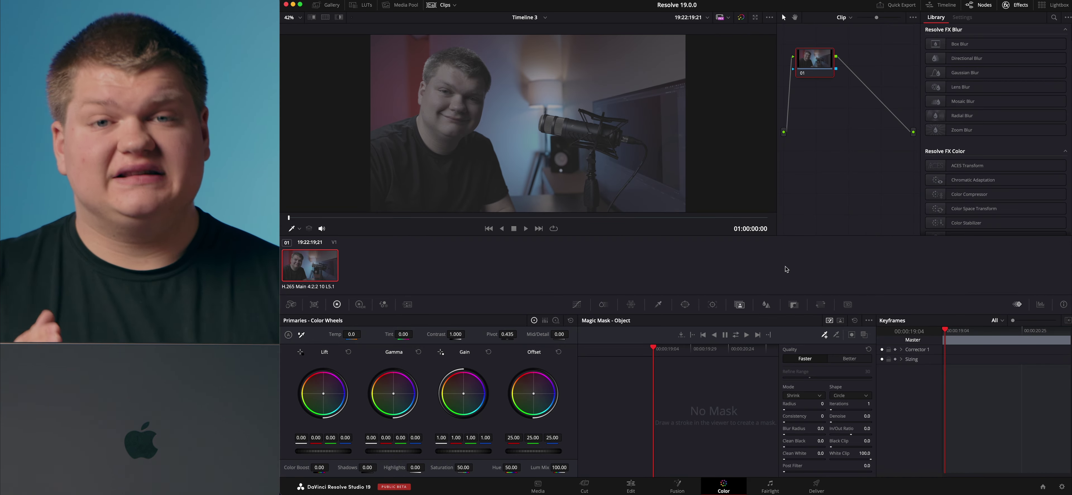
click(1056, 19)
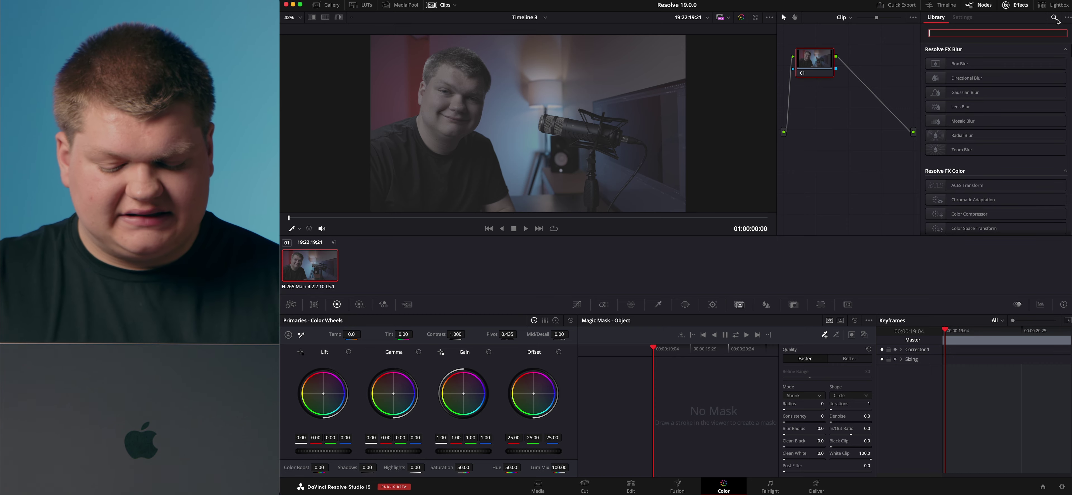
text(co)
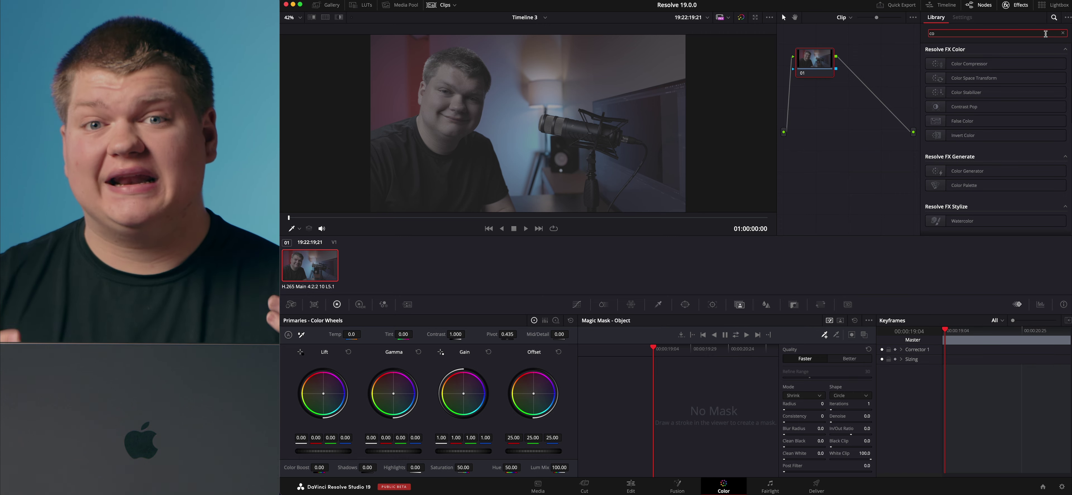
drag(974, 78, 815, 63)
Set the transform's Input Color Space to Canon Cinema Gamut and Input Gamma to Canon Log 3
click(1032, 73)
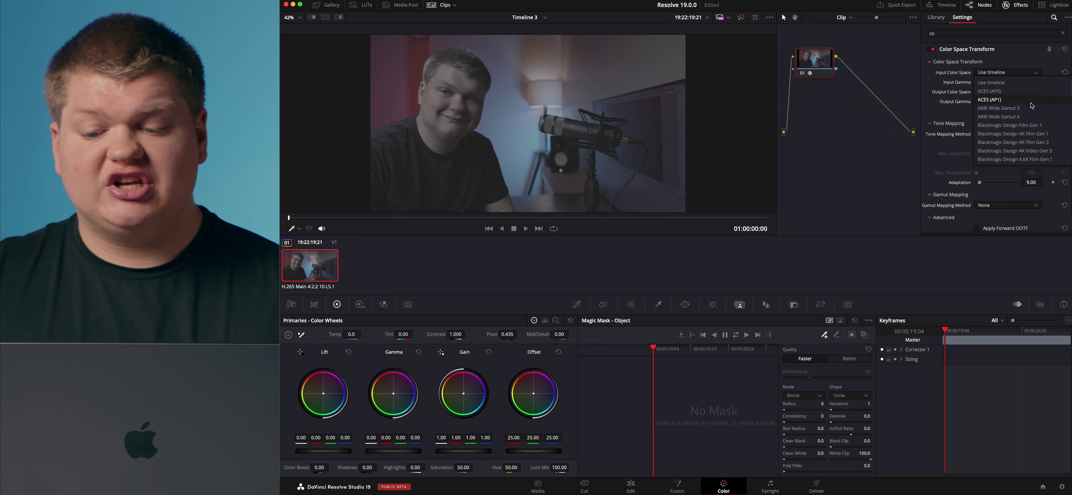
click(1024, 91)
click(1010, 85)
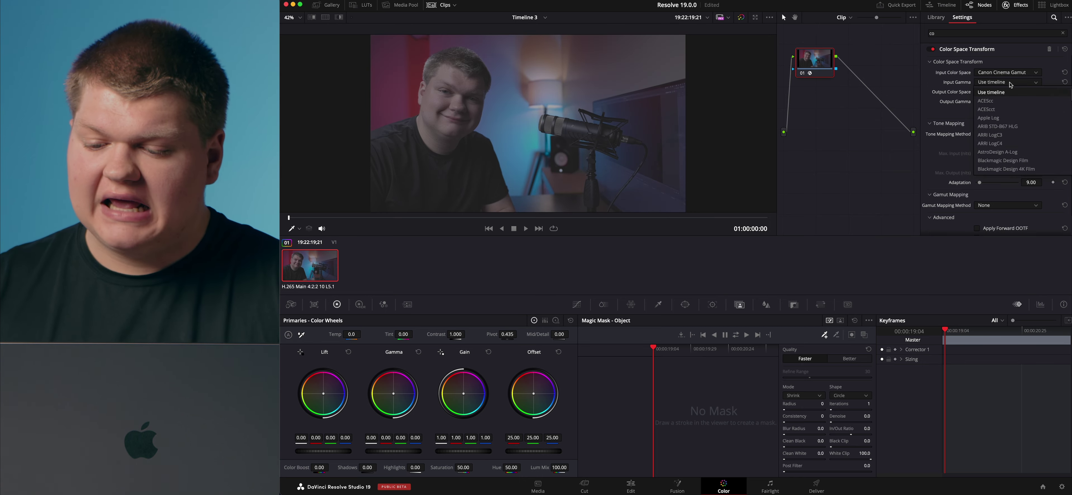
scroll(1022, 145, down, 5)
click(1022, 151)
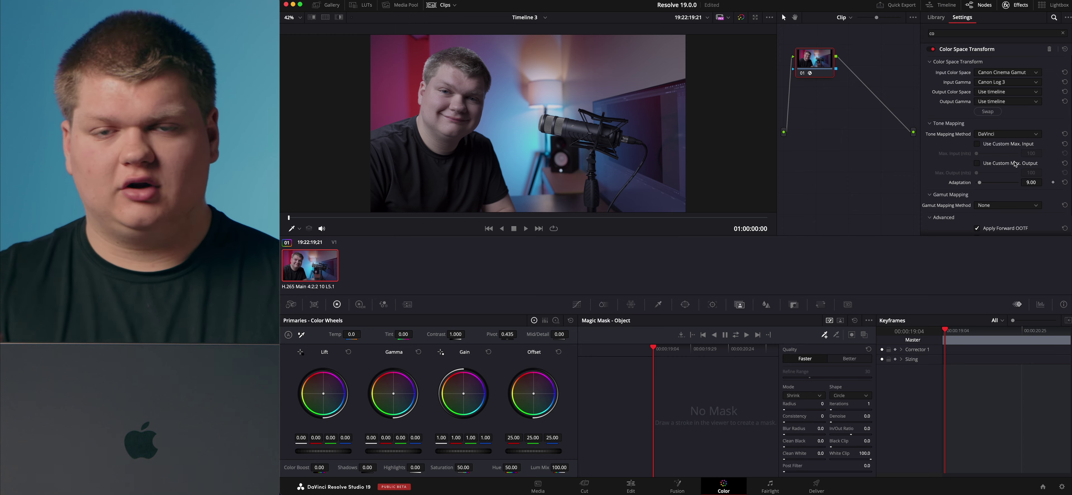
click(1017, 72)
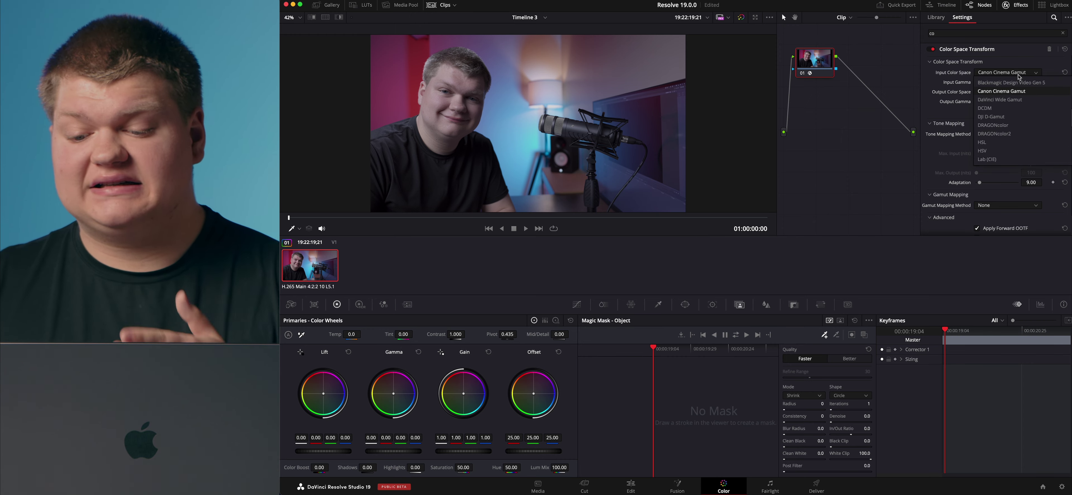
click(1018, 74)
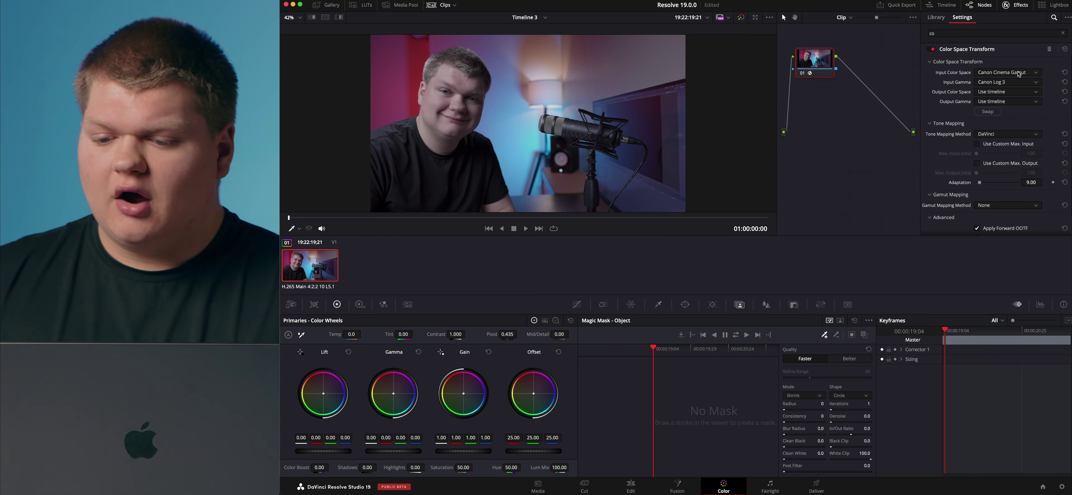
Set the transform's Output Color Space to P3-DCI and Output Gamma to sRGB
click(1029, 90)
scroll(1041, 125, down, 5)
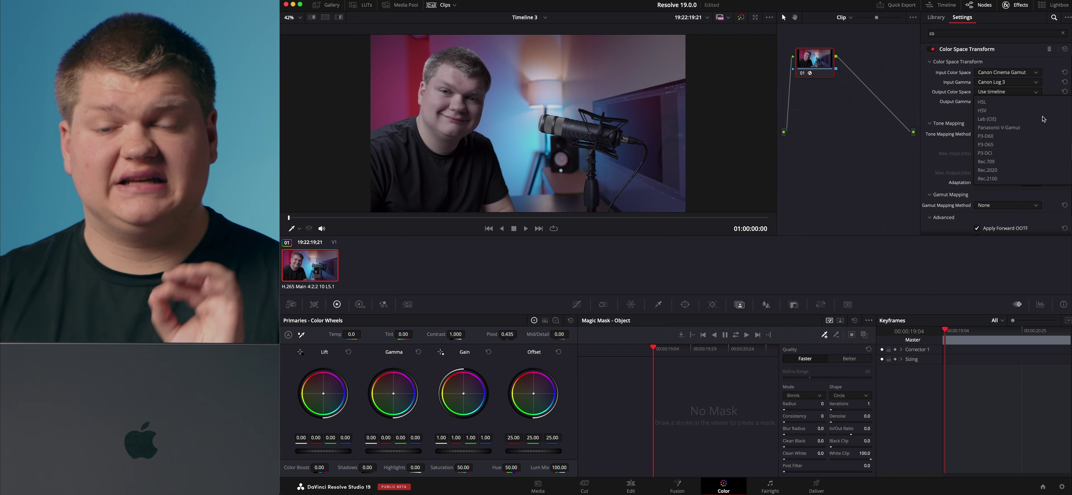
scroll(1041, 125, down, 2)
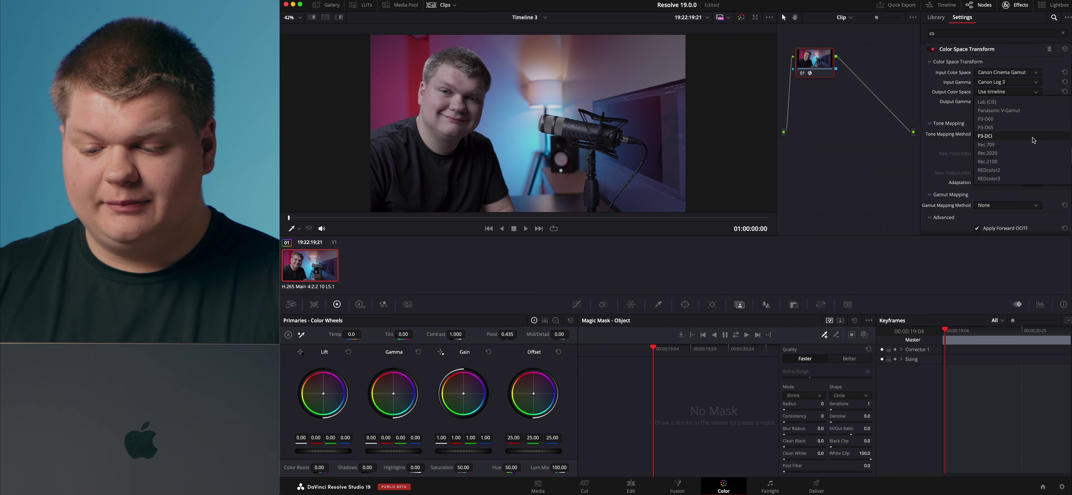
click(1033, 136)
click(1027, 103)
scroll(1026, 144, down, 5)
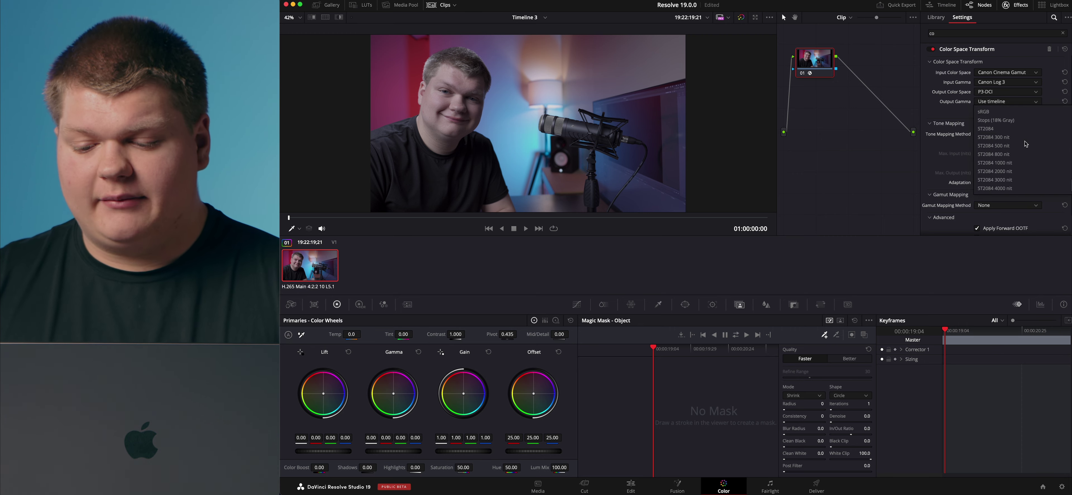
click(1015, 111)
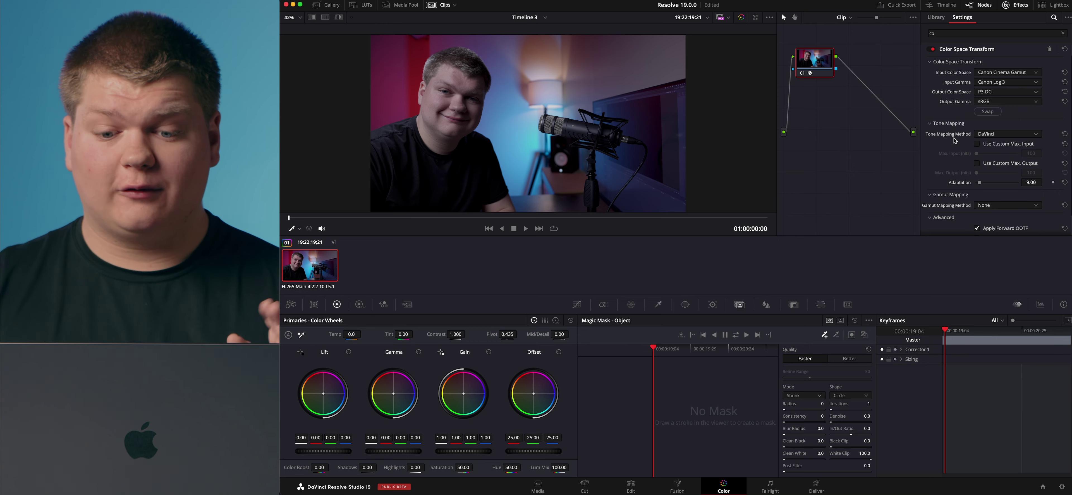
Compare the grade against the original with bypass, then hide the clip strip
click(740, 18)
click(742, 18)
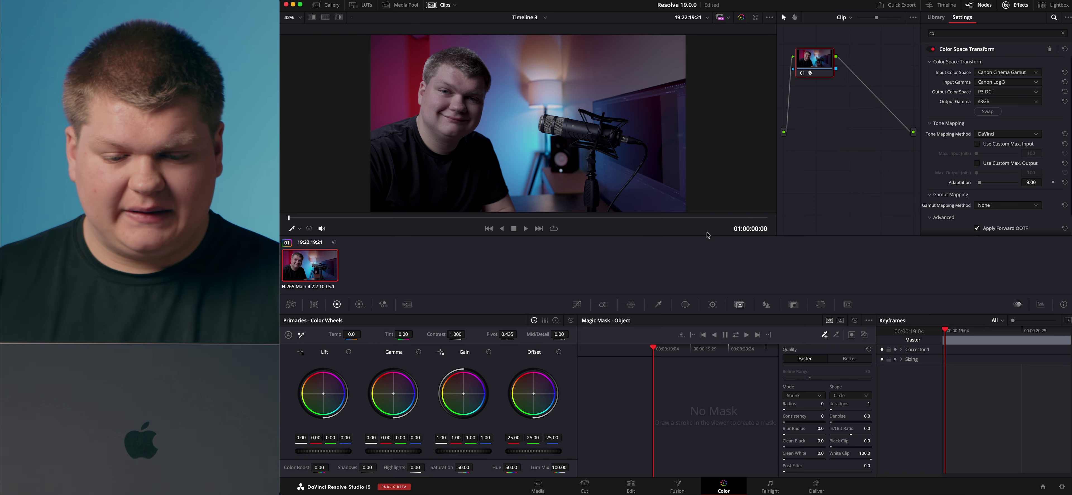
click(439, 6)
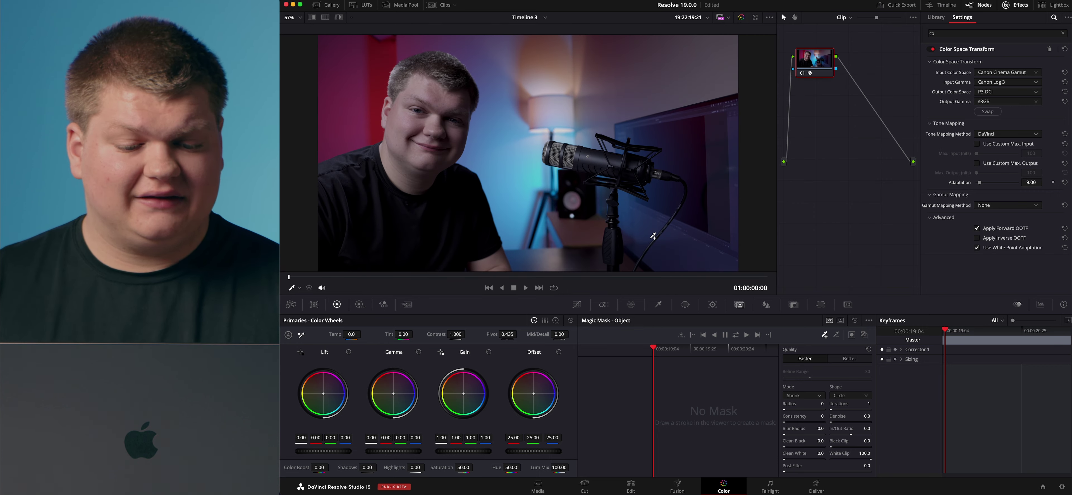
Add an S-curve in Custom curves, raise master Gain to 1.41, and add serial node 02
click(1025, 8)
drag(833, 63, 870, 137)
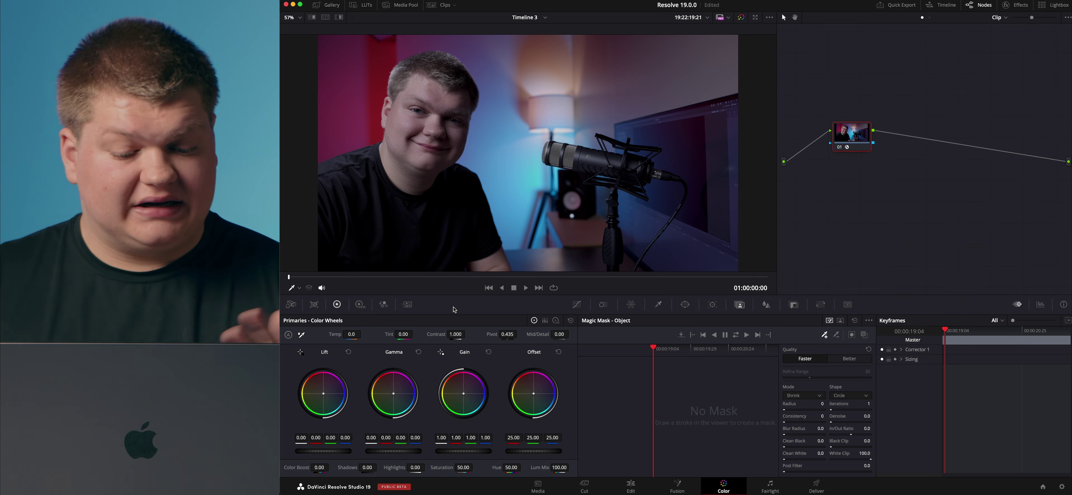
click(577, 304)
drag(719, 376, 714, 368)
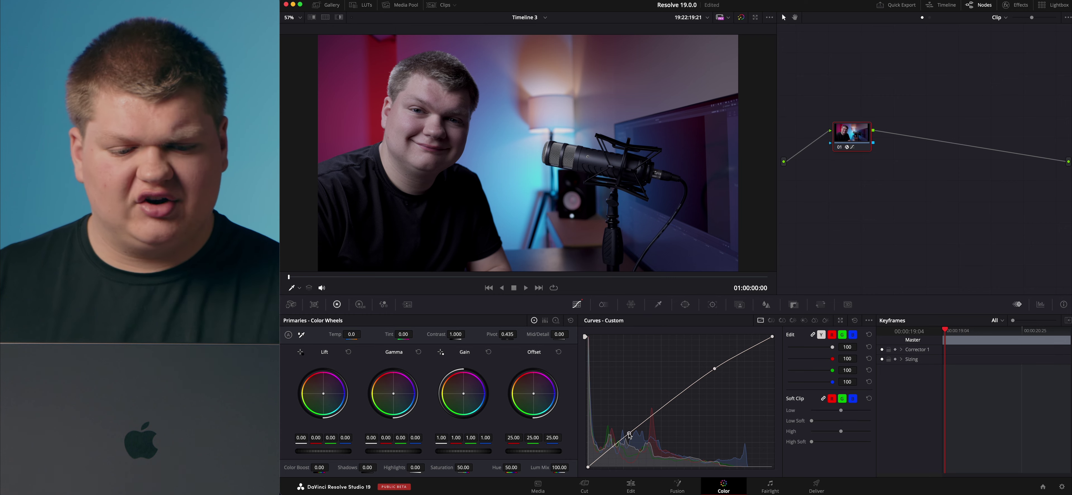
drag(627, 440, 627, 444)
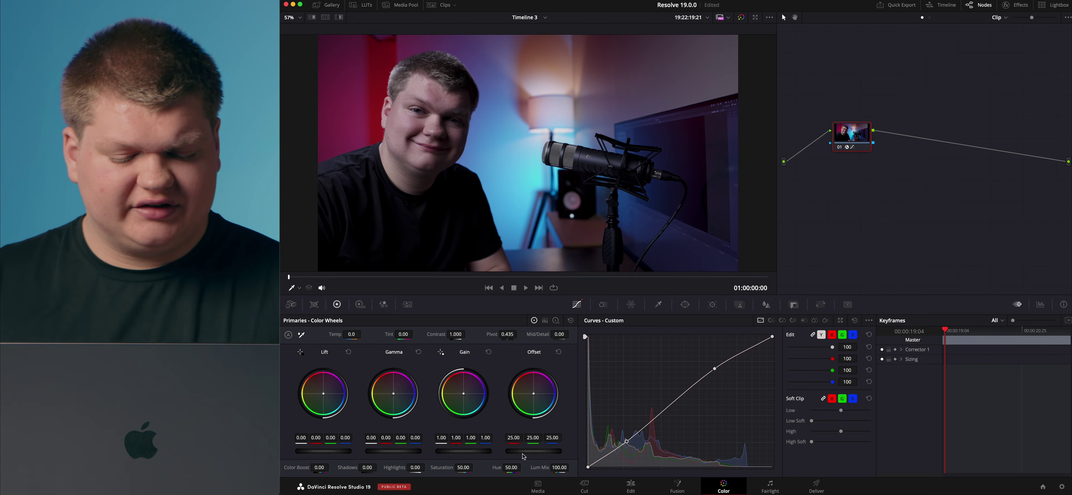
drag(461, 455, 485, 455)
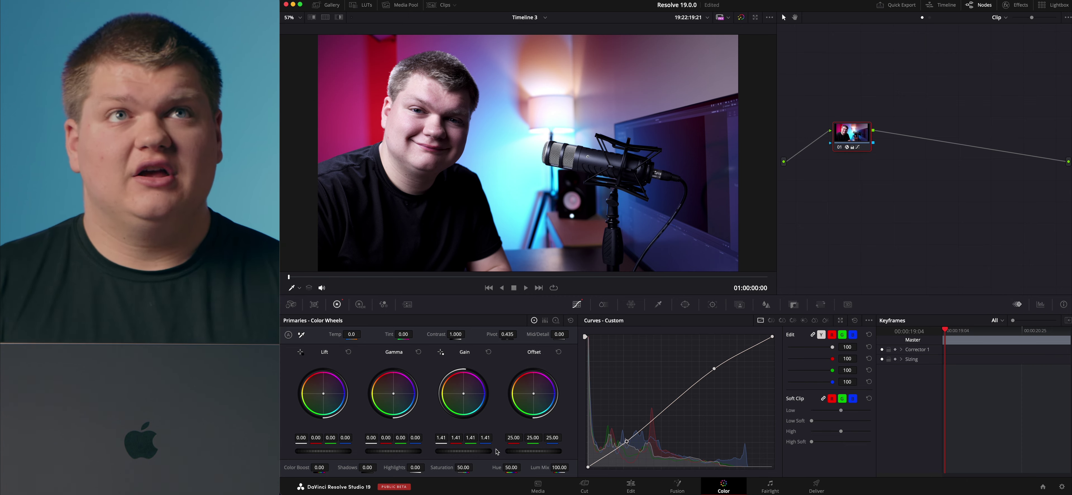
key(alt+s)
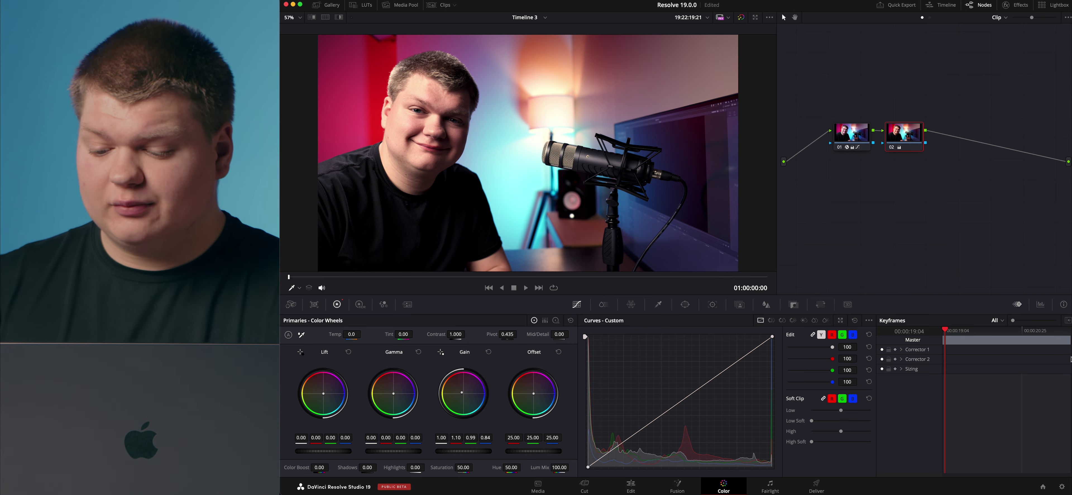
Display the RGB Parade scope for the warmed node 02 grade
click(1040, 304)
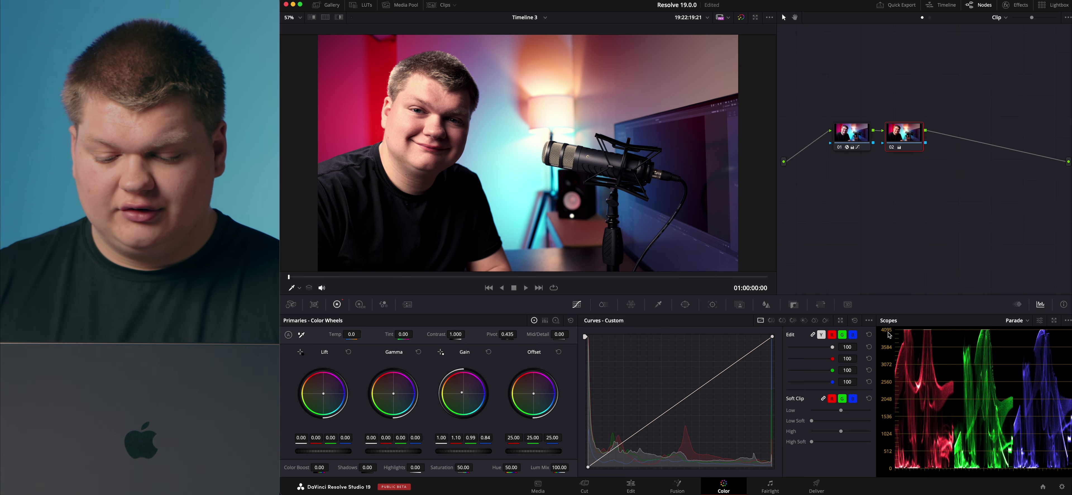
Show the Vectorscope as a single large view in a floating scopes window
click(1055, 321)
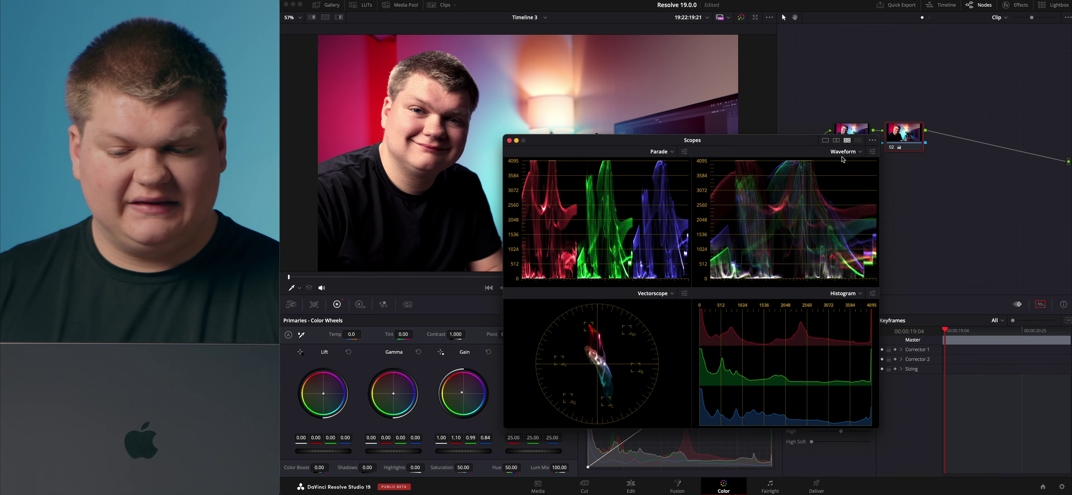
click(827, 140)
click(841, 151)
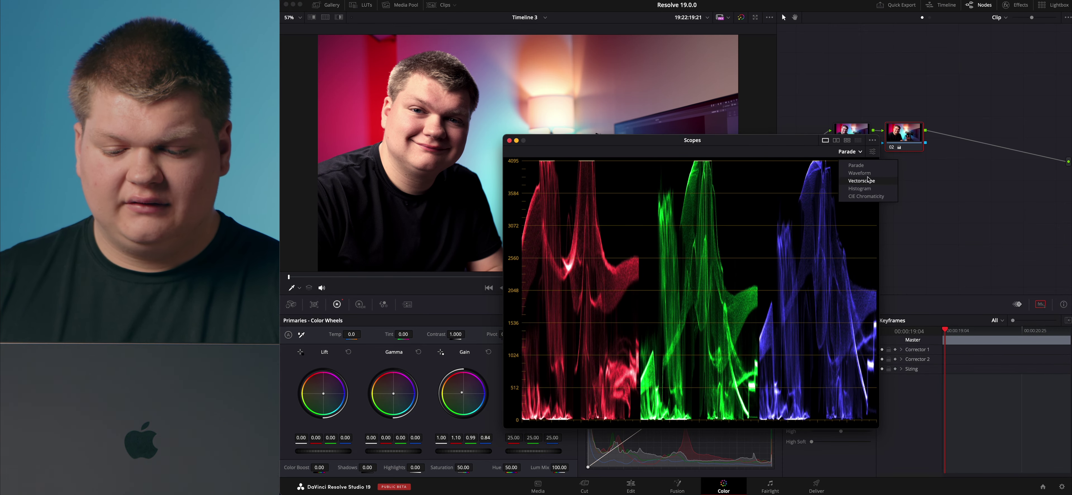
click(868, 199)
drag(757, 148, 833, 131)
Max out vectorscope trace brightness and graticule, and enable 2x Zoom and Skin Tone Indicator
click(950, 135)
drag(910, 293, 988, 312)
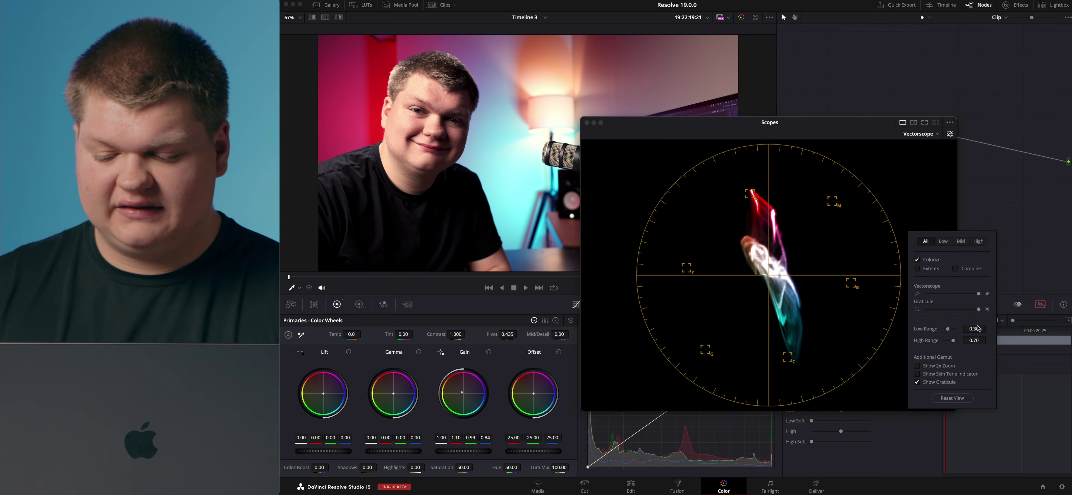
click(916, 366)
click(916, 374)
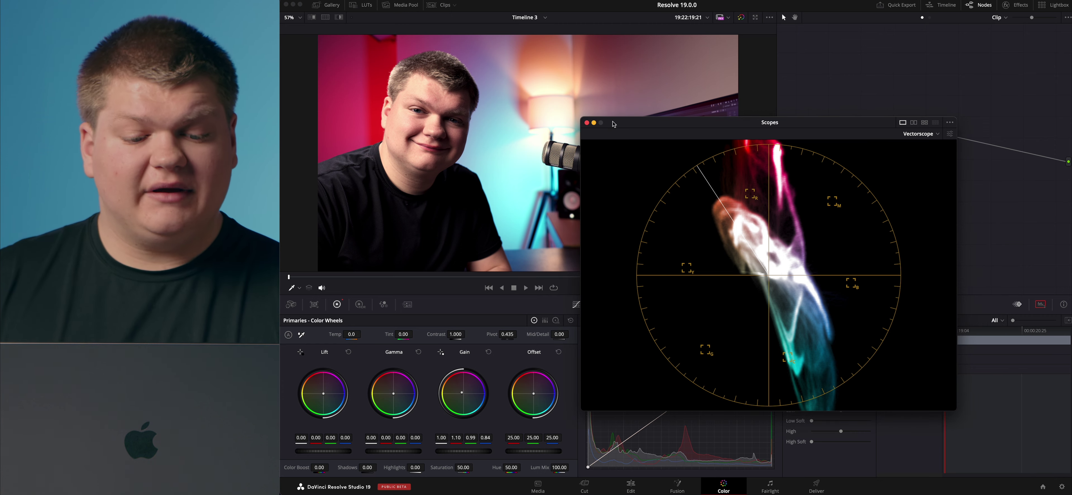
Reposition the floating scopes window off the viewer and bring up the Window palette
drag(613, 124, 705, 79)
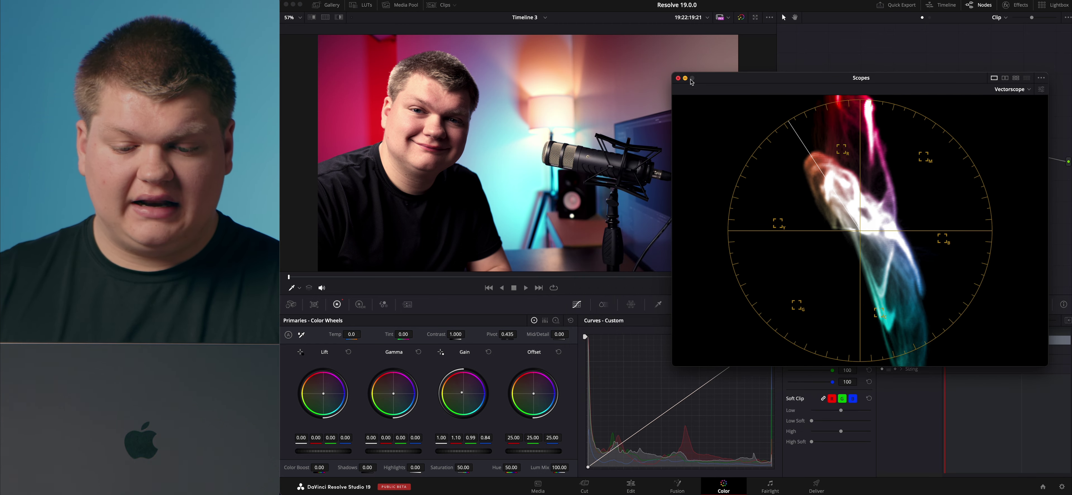
drag(745, 80, 352, 48)
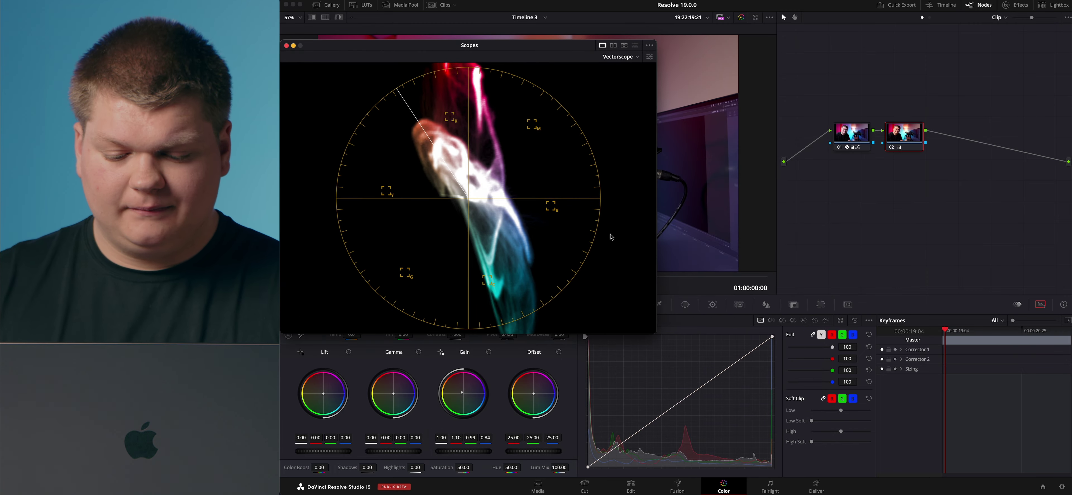
drag(556, 52, 568, 22)
click(685, 305)
drag(534, 10, 922, 24)
Draw a triangular pen mask on the skin beside the eye and view it in Highlight mode
click(595, 417)
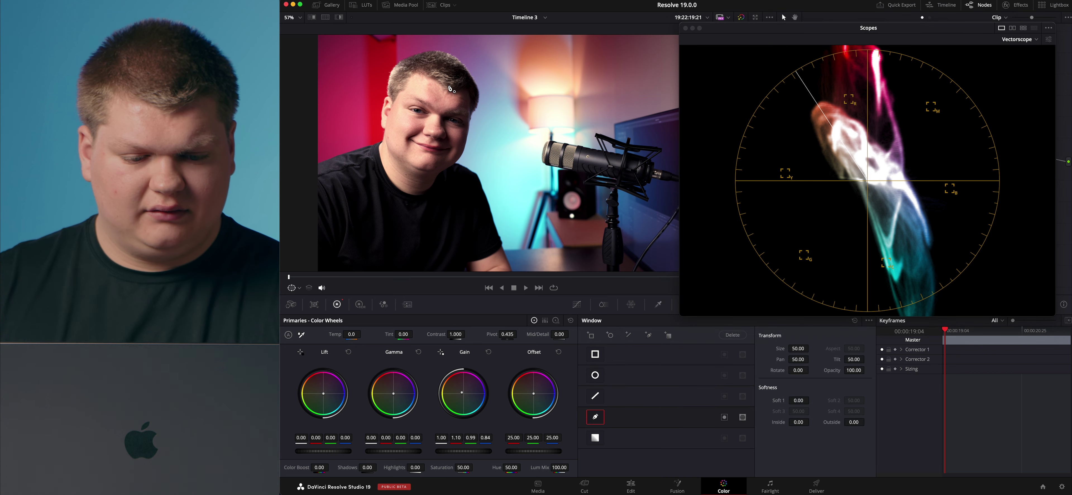
click(438, 87)
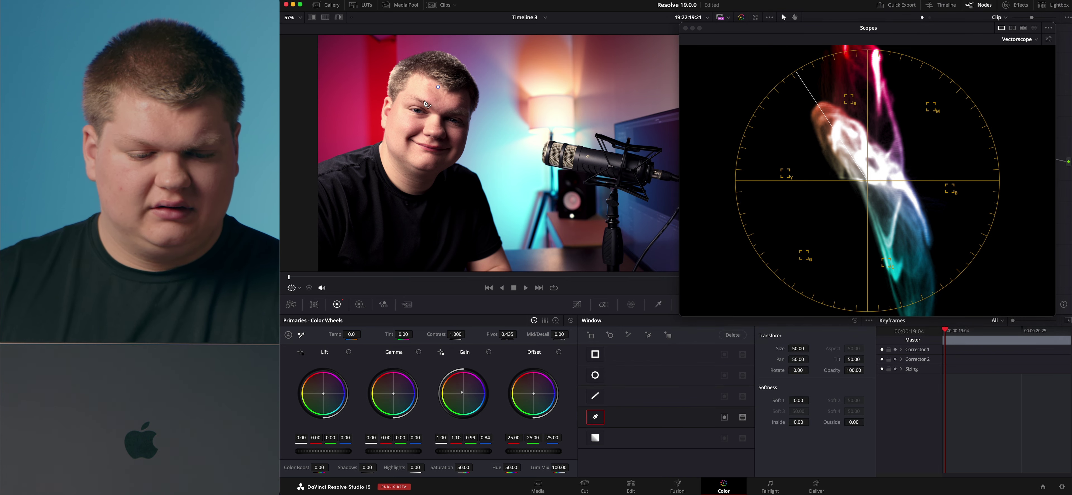
click(416, 135)
click(396, 110)
click(439, 87)
click(439, 88)
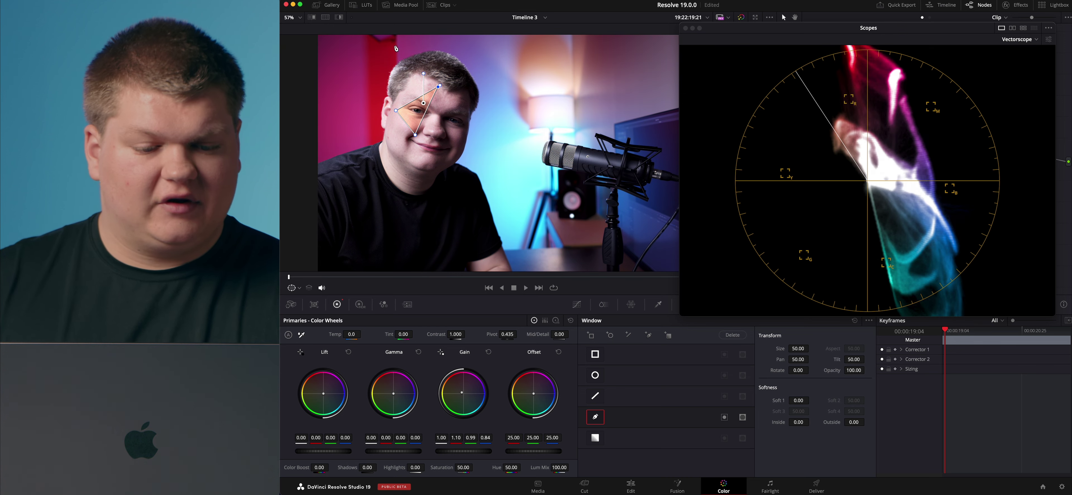
click(339, 17)
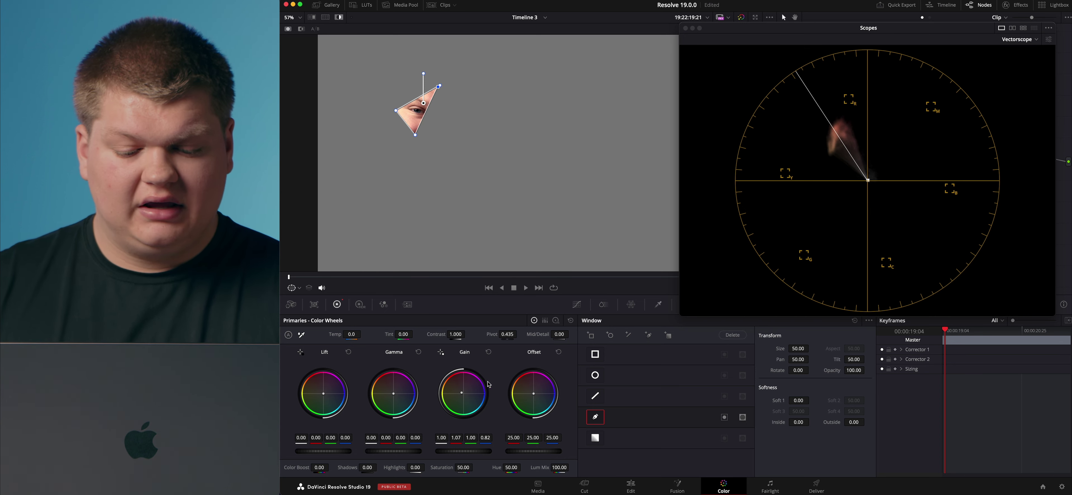
click(577, 304)
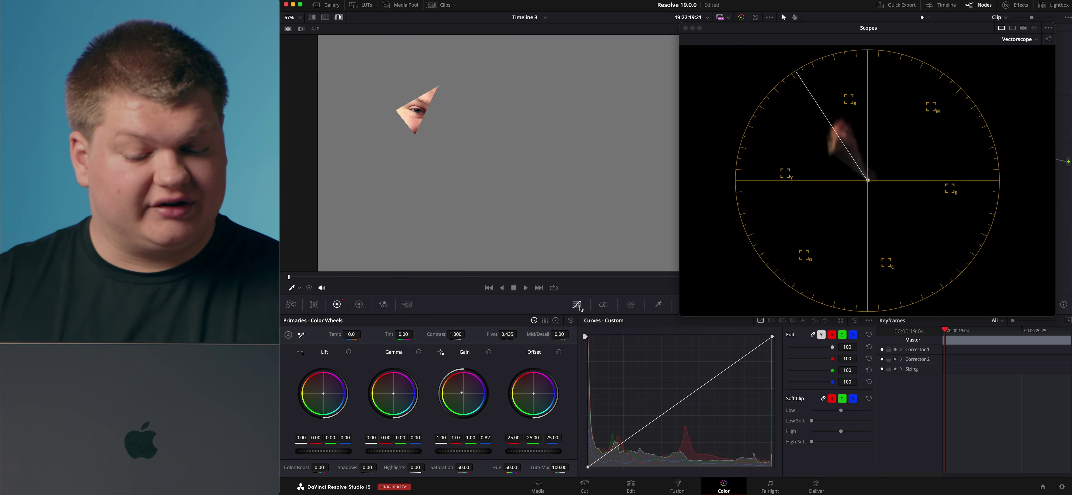
In Hue vs Hue, add points on the red skin hues and raise the point near 284 to about 7.48
click(771, 321)
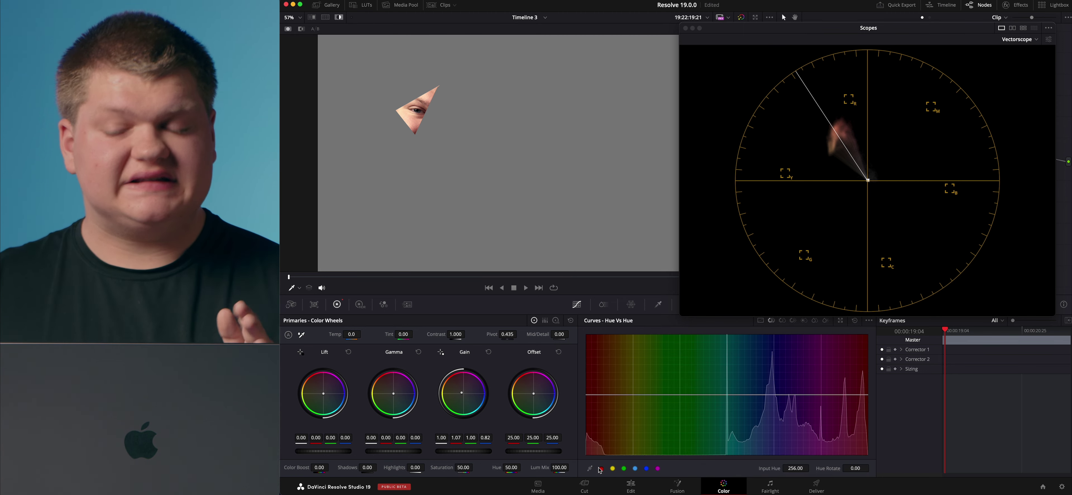
click(614, 469)
drag(587, 395, 631, 388)
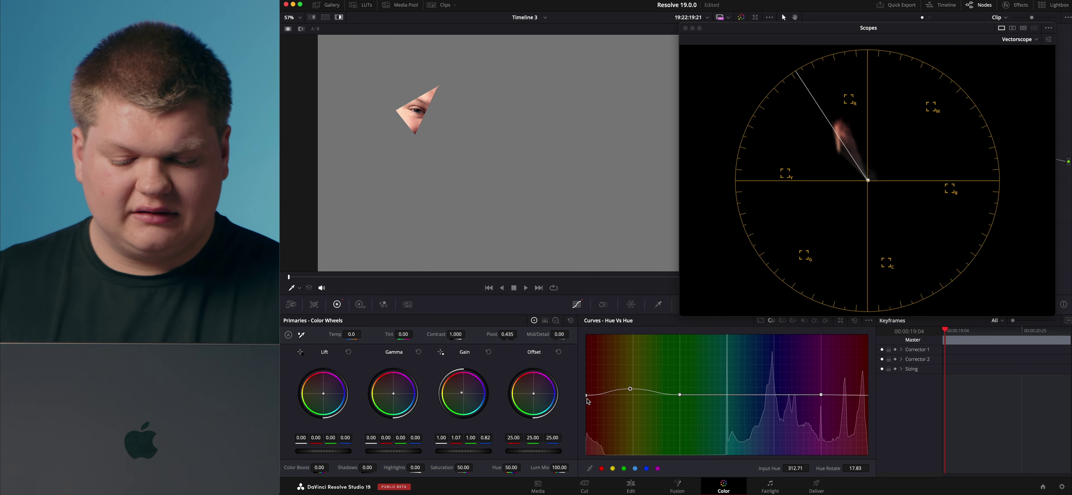
mouse_move(588, 398)
mouse_down()
mouse_move(632, 387)
mouse_move(608, 390)
mouse_move(609, 381)
mouse_move(608, 392)
mouse_up()
click(631, 389)
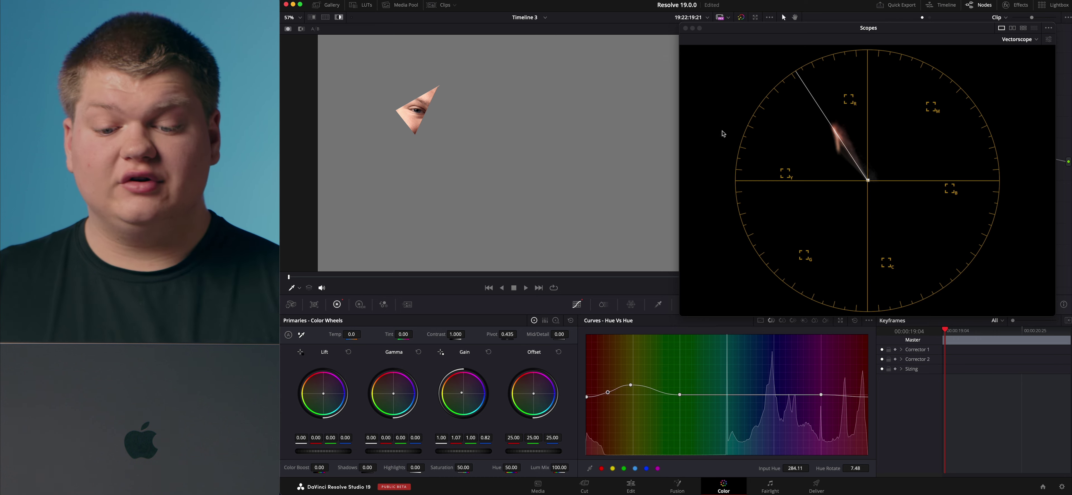
Turn off Highlight and disable the eye pen mask so the hue fix covers the frame
drag(722, 29, 722, 9)
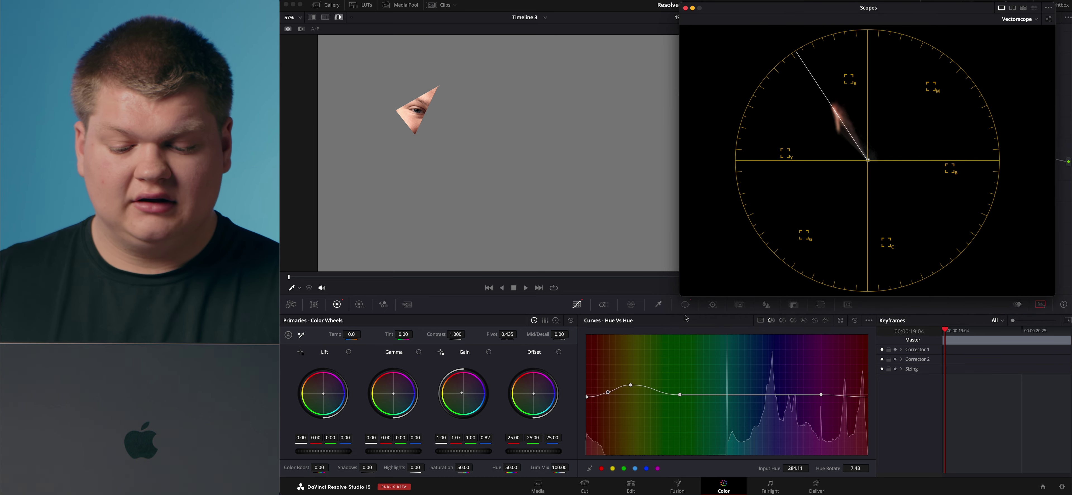
click(685, 304)
click(339, 19)
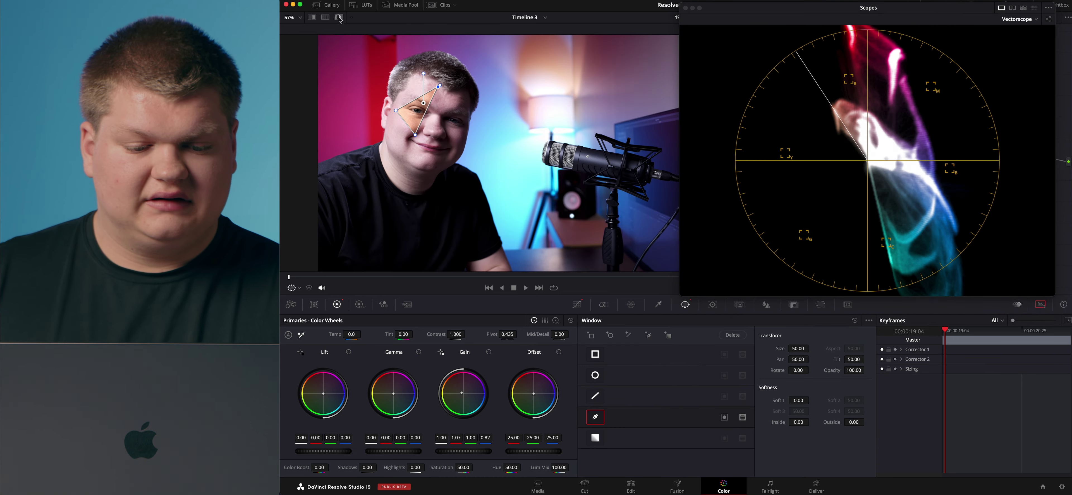
click(598, 419)
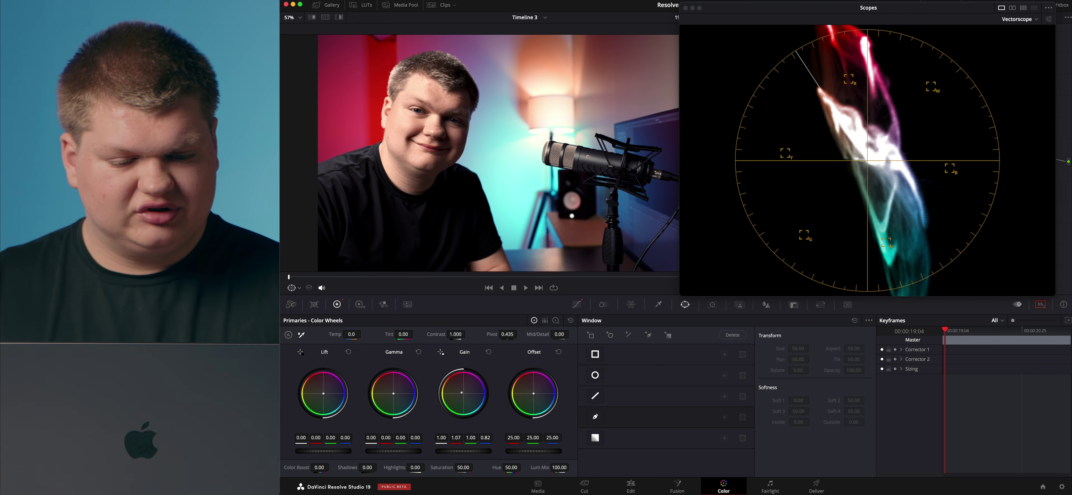
Nudge Gain to 1.04/1.04/1.00/0.84, close floating Scopes, and bypass the grade
drag(462, 392, 463, 395)
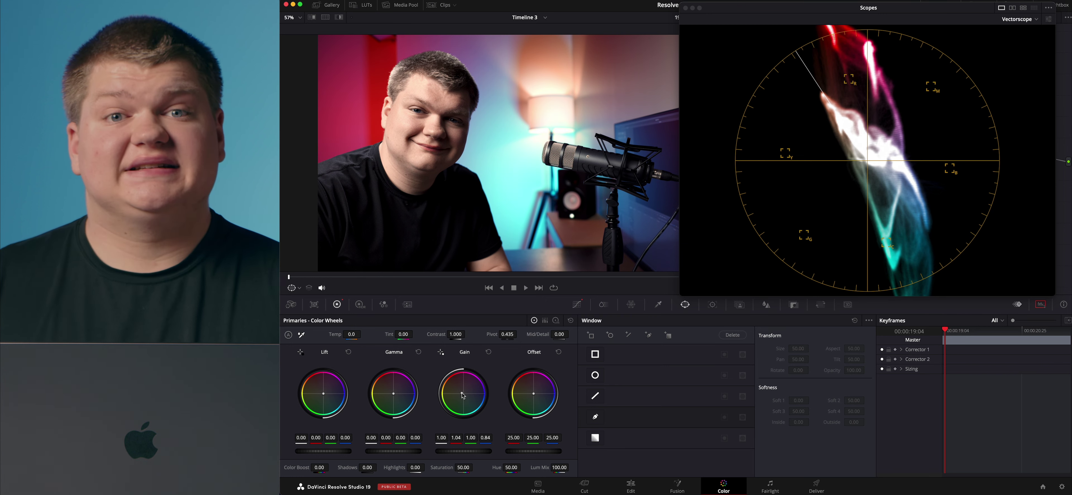
click(685, 8)
click(740, 17)
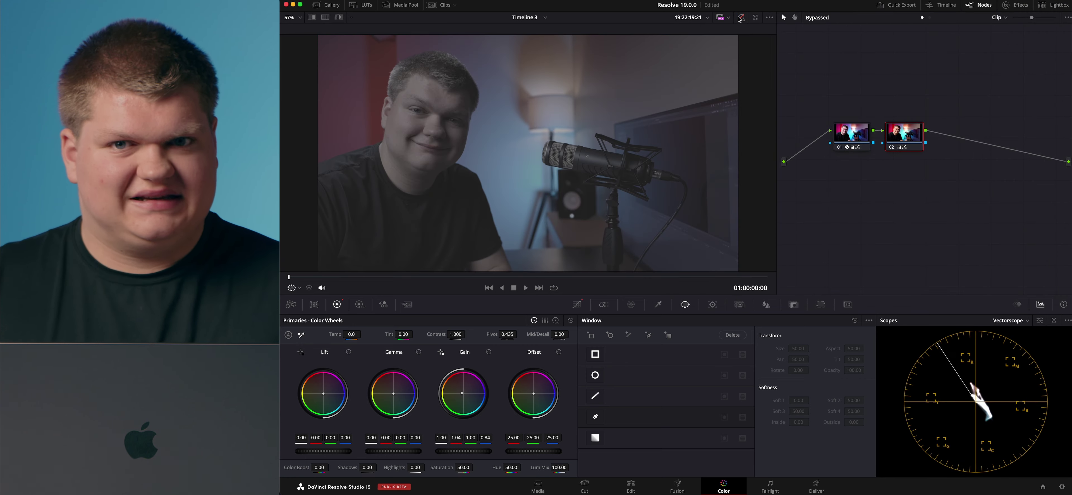
Re-enable the grade, make subtle HDR Shadow, Light and Global wheel shifts, and add node 03
key(shift+d)
click(360, 304)
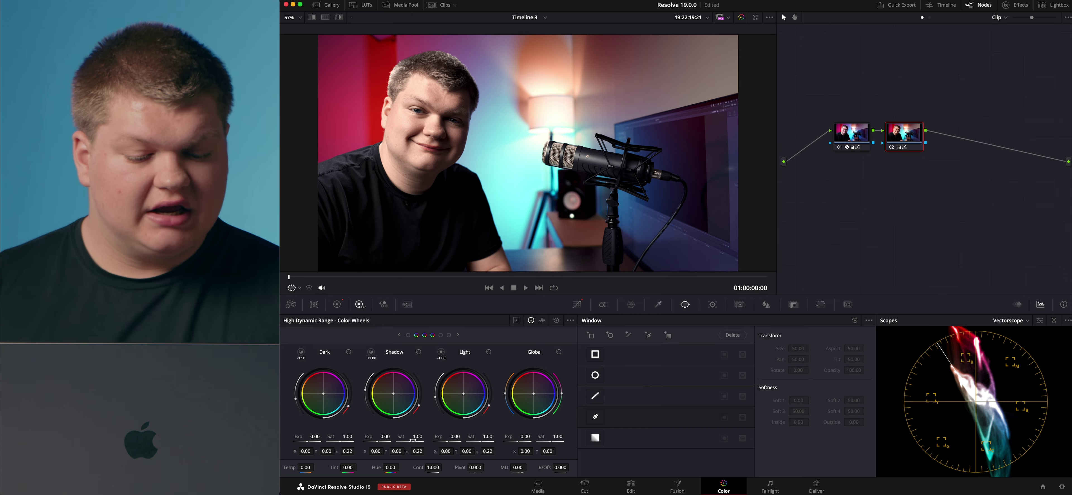
drag(393, 396, 396, 396)
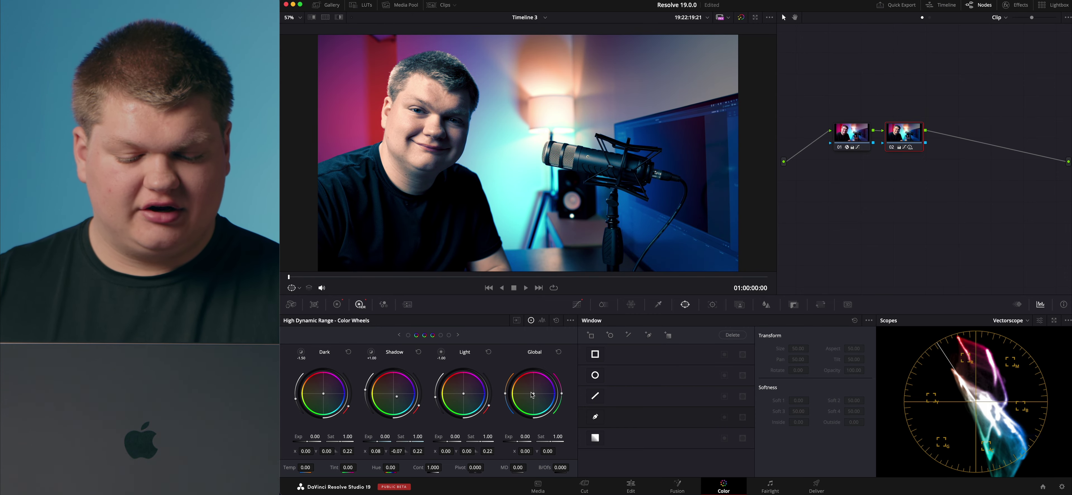
drag(470, 398, 463, 397)
click(556, 320)
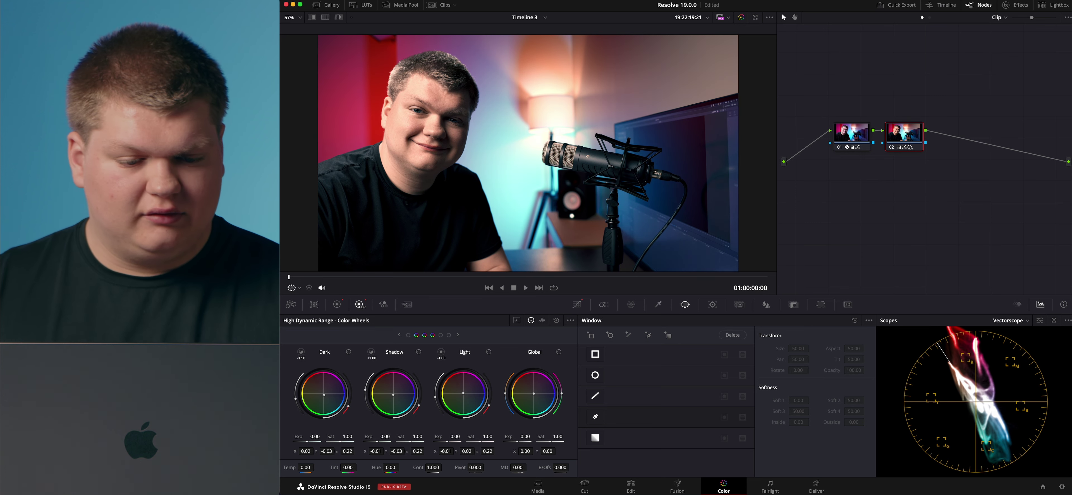
drag(534, 393, 535, 395)
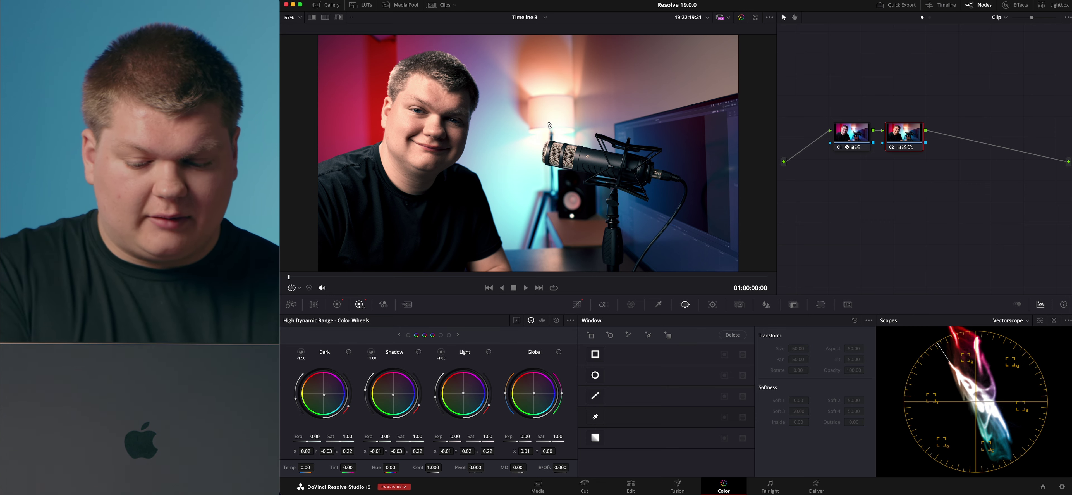
key(alt+s)
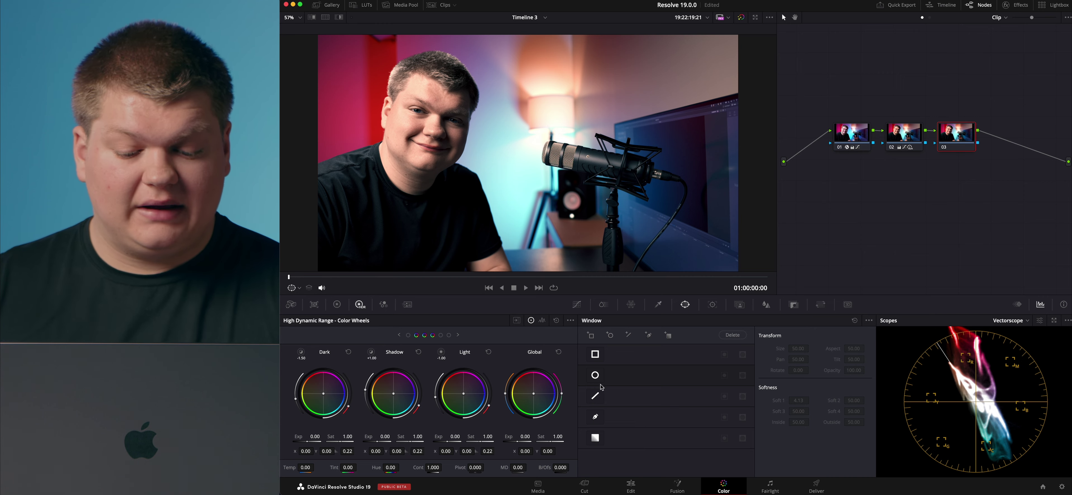
Add a circular window and shape it into a tall, feathered oval over the lamp
click(596, 376)
drag(518, 100, 555, 89)
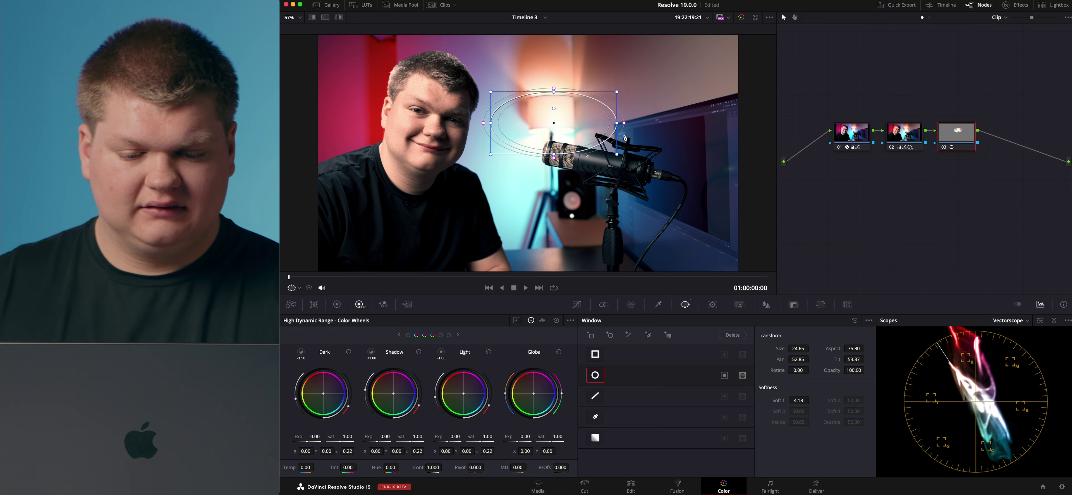
drag(616, 122, 582, 121)
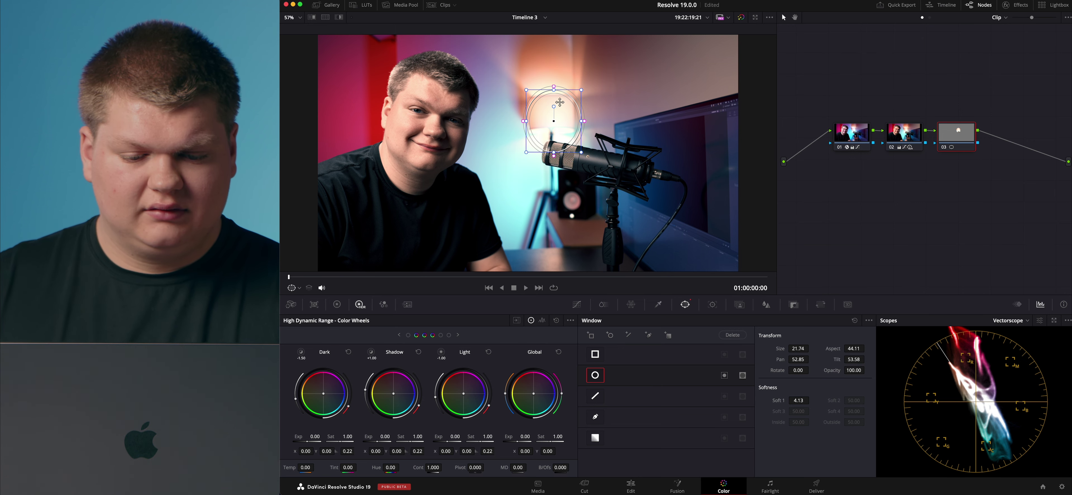
drag(555, 90, 553, 55)
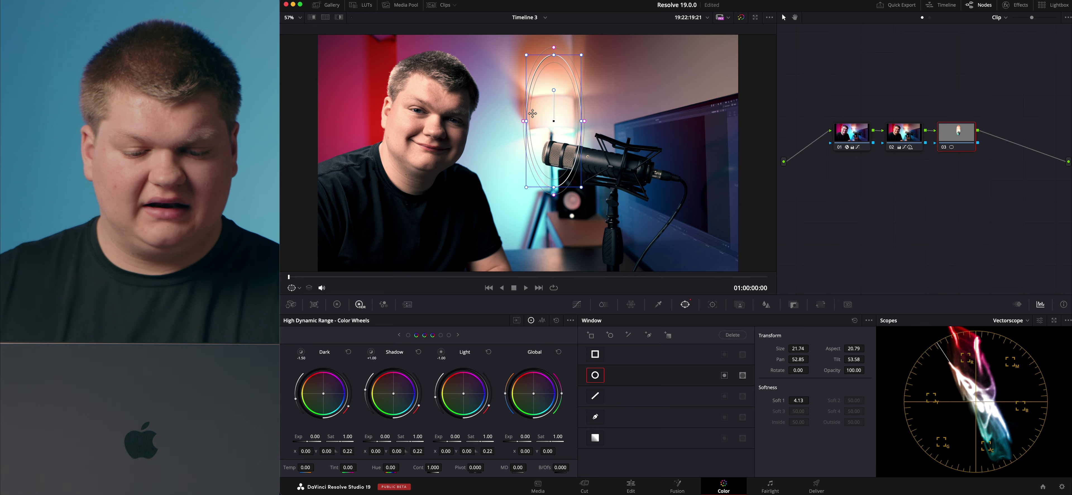
drag(528, 120, 587, 113)
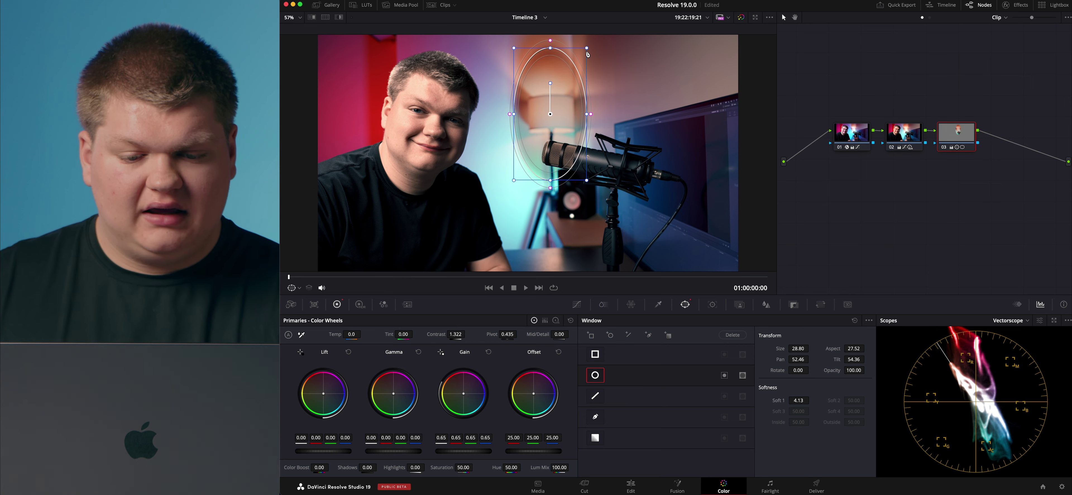
drag(551, 41, 552, 27)
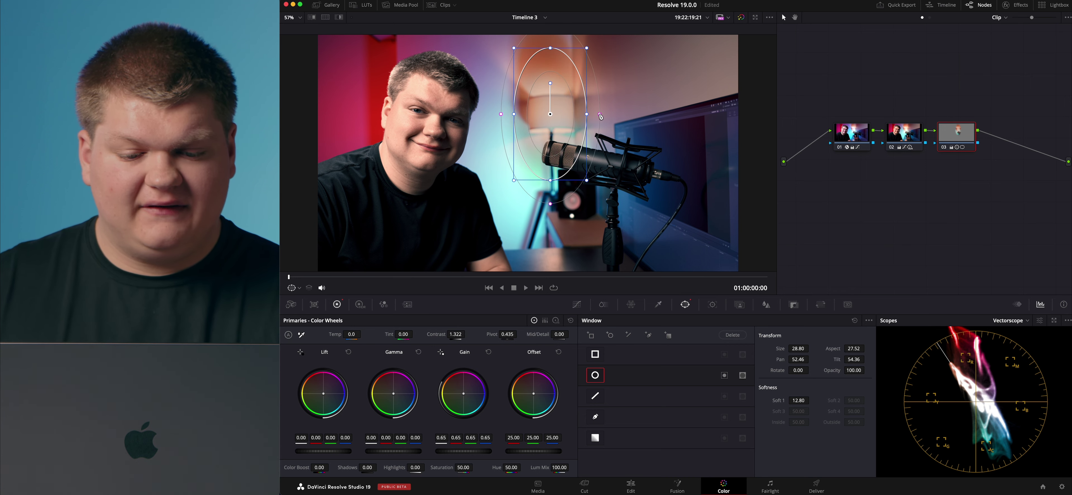
drag(600, 116, 646, 118)
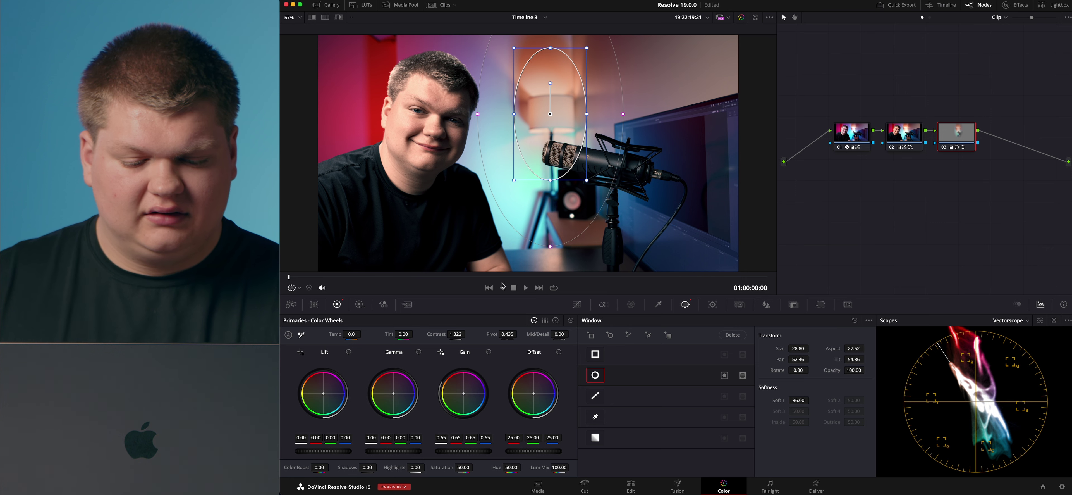
Raise gain slightly and lower contrast in the lamp mask, refine its shape and softness, add node 04
drag(463, 451, 469, 453)
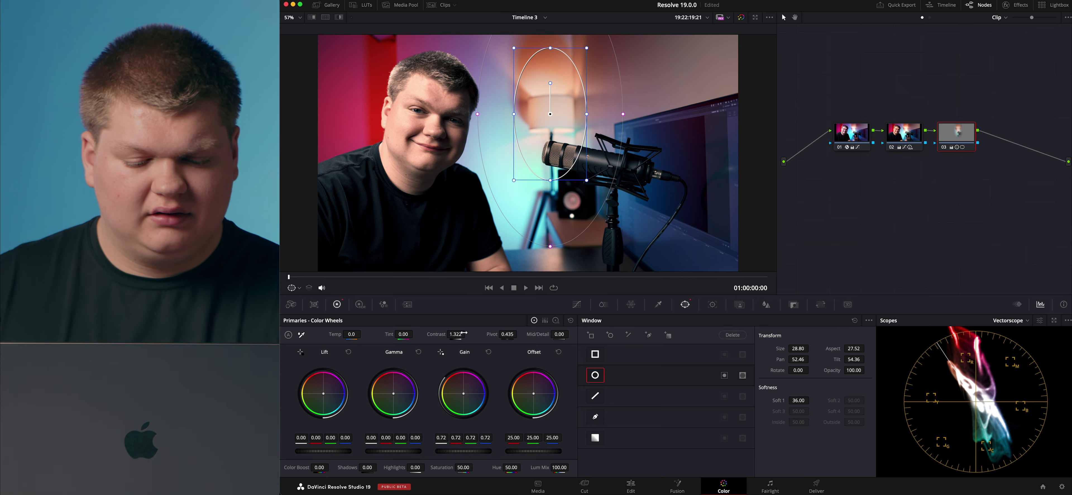
drag(463, 333, 467, 333)
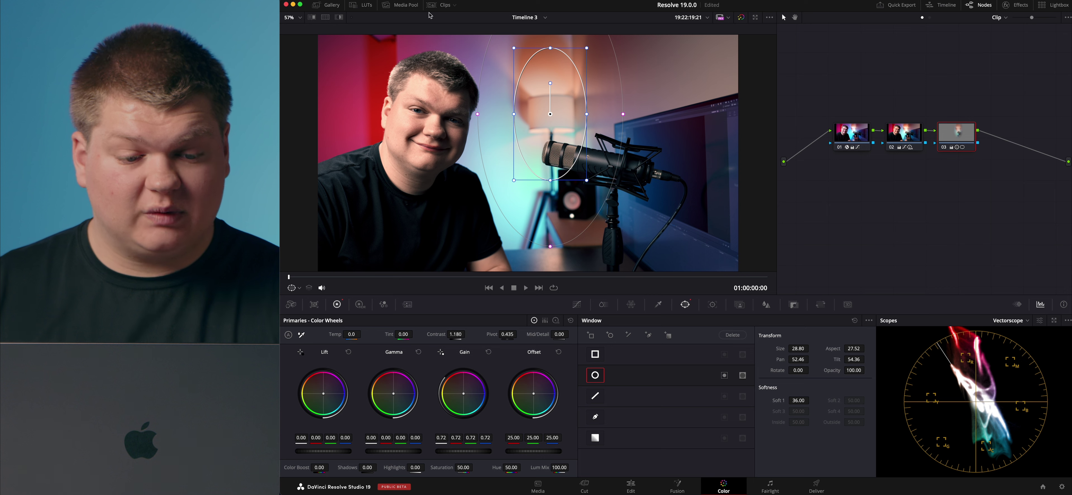
click(340, 18)
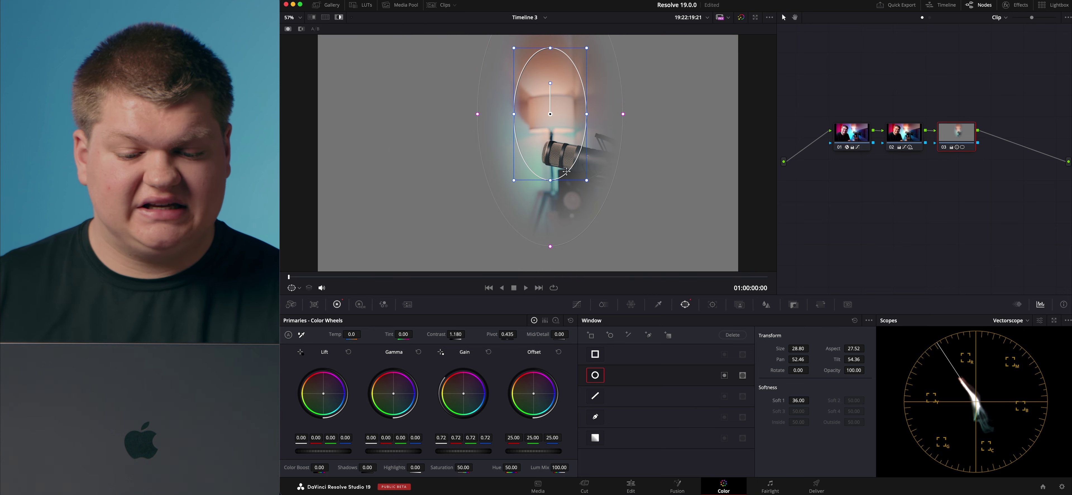
drag(551, 180, 547, 168)
drag(638, 117, 611, 109)
drag(551, 64, 550, 56)
key(alt+s)
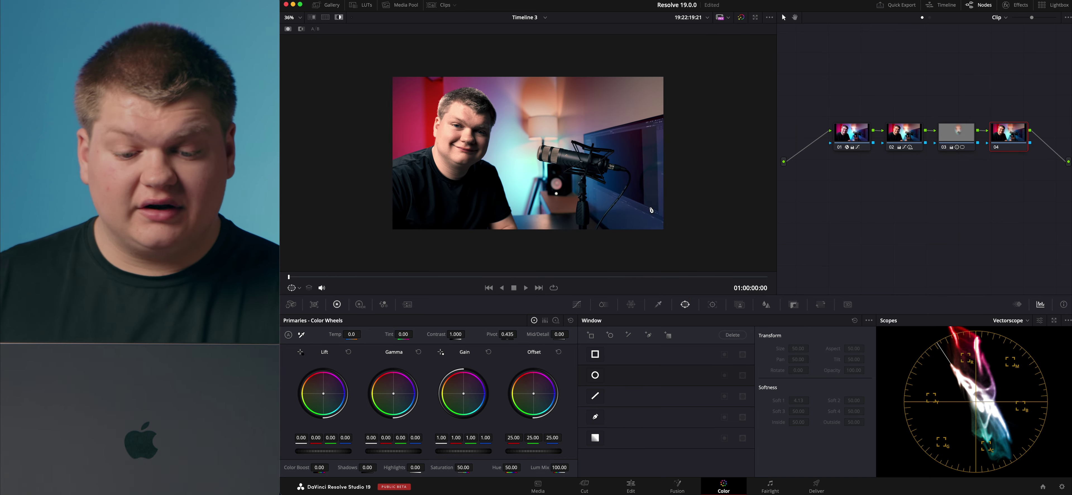
Draw a closed custom Curve window outlining the microphone area
click(600, 416)
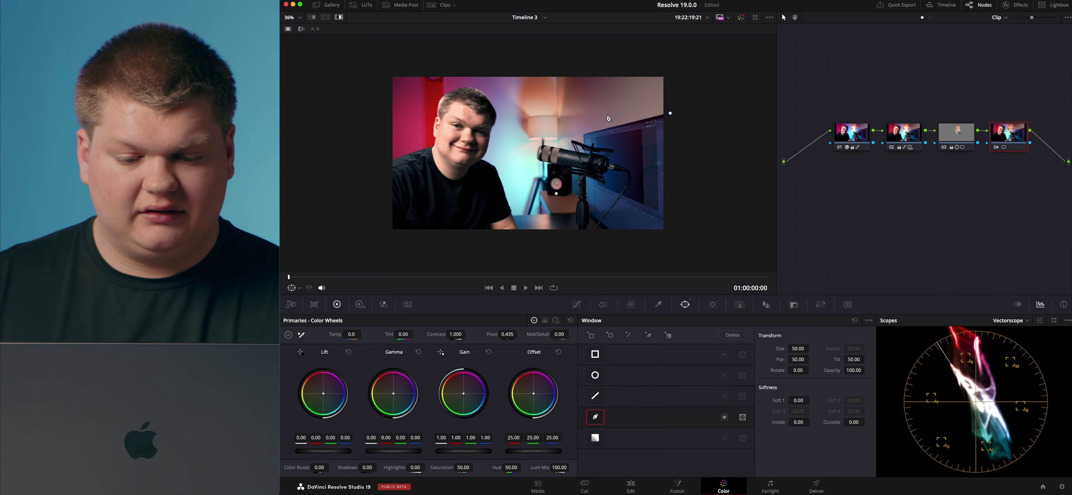
click(579, 137)
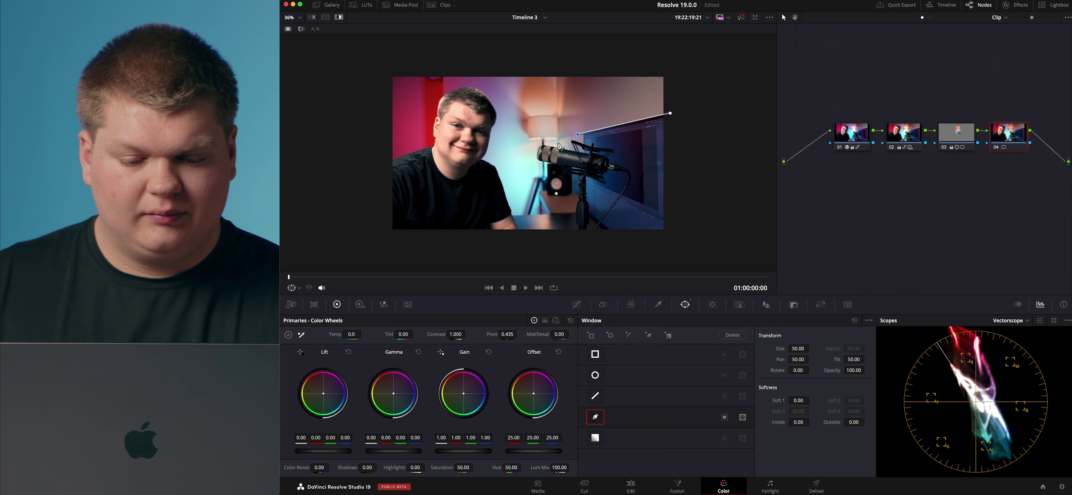
click(547, 145)
click(536, 145)
click(535, 162)
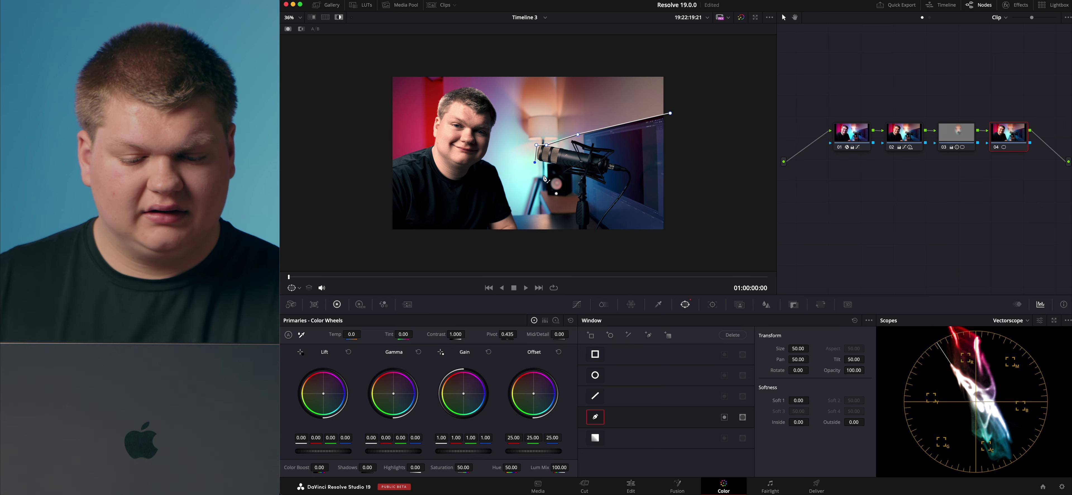
click(540, 192)
click(546, 210)
click(518, 244)
click(508, 276)
click(583, 262)
click(744, 253)
click(729, 136)
click(670, 113)
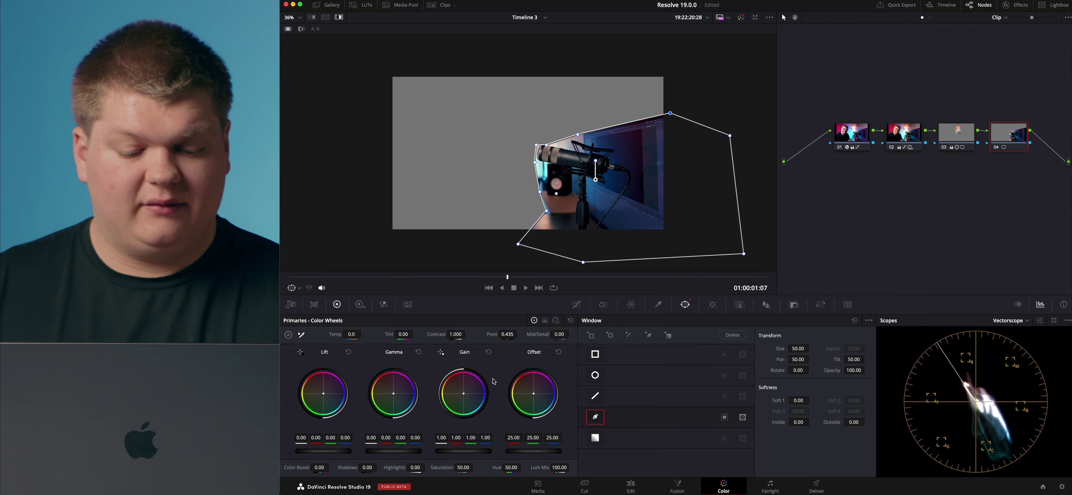
Feather the mask with Soft 1, raise Gain to brighten the mic, and add an outside node
drag(798, 400, 804, 400)
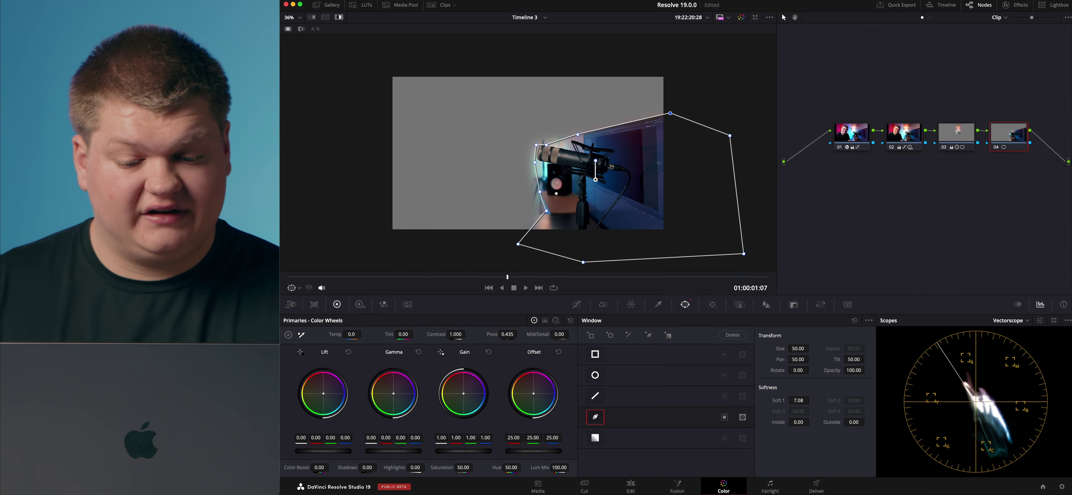
drag(464, 451, 471, 450)
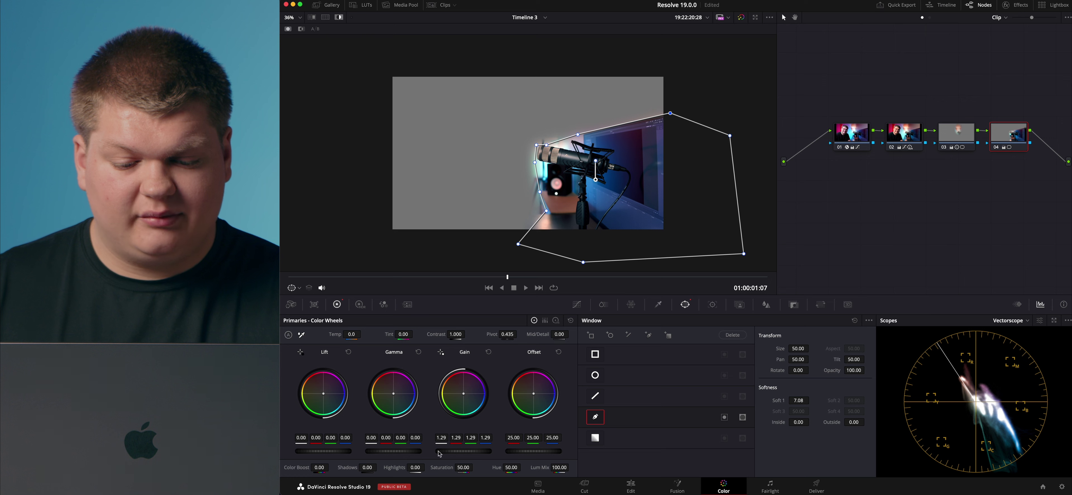
drag(798, 400, 811, 399)
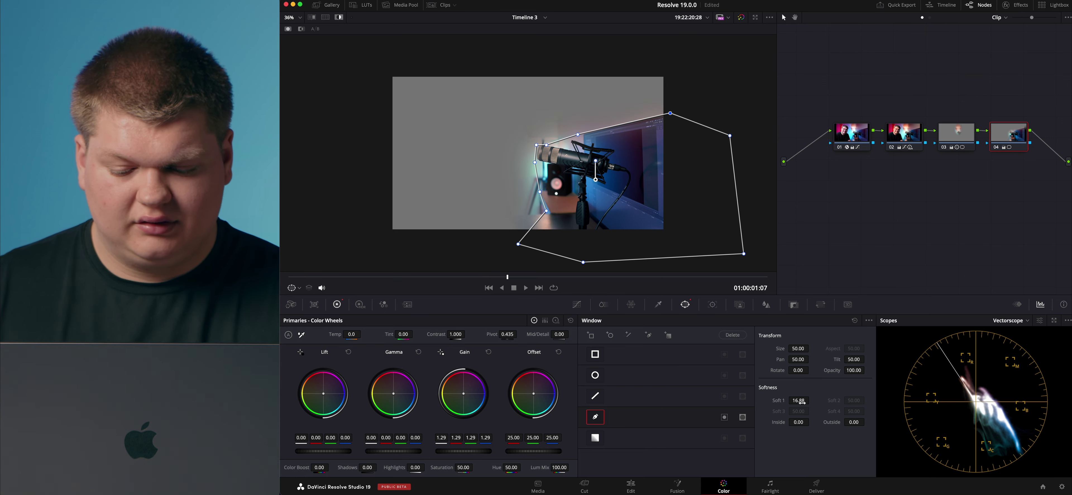
key(alt+o)
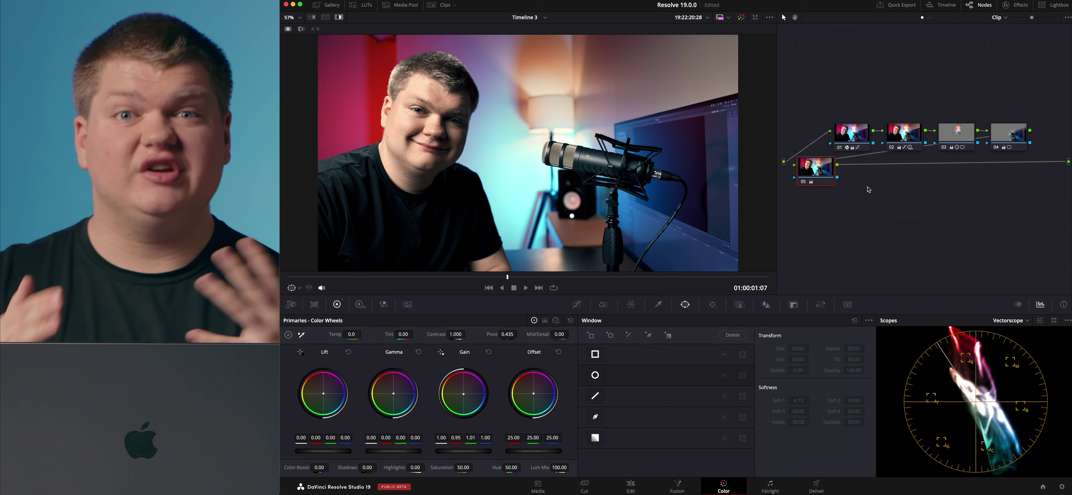
key(shift+d)
drag(818, 140, 818, 144)
click(850, 138)
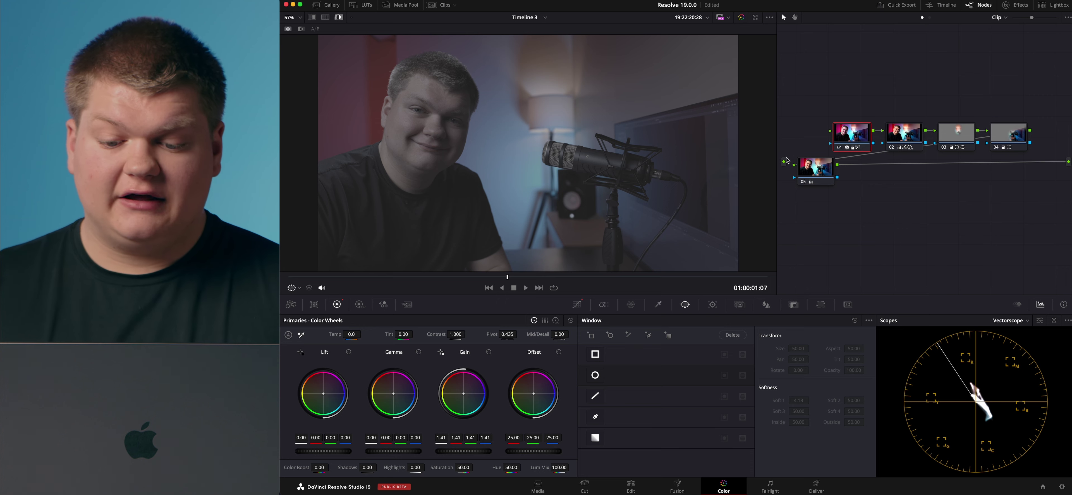
drag(785, 160, 838, 132)
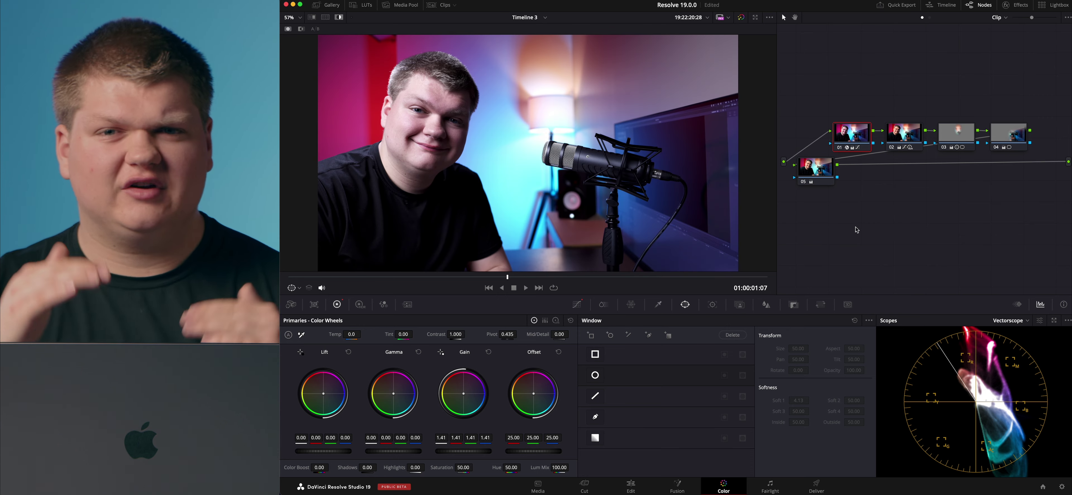
click(914, 130)
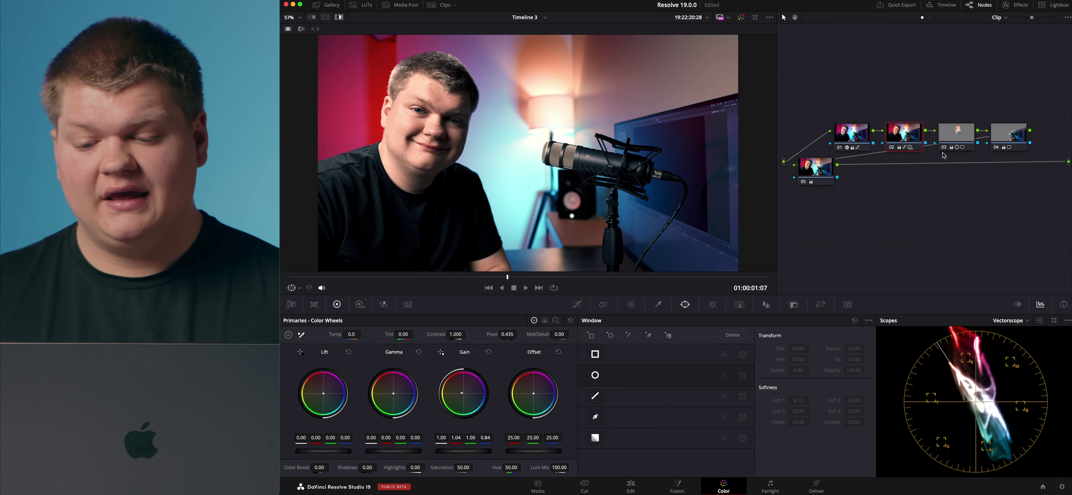
click(957, 135)
click(1009, 140)
click(827, 165)
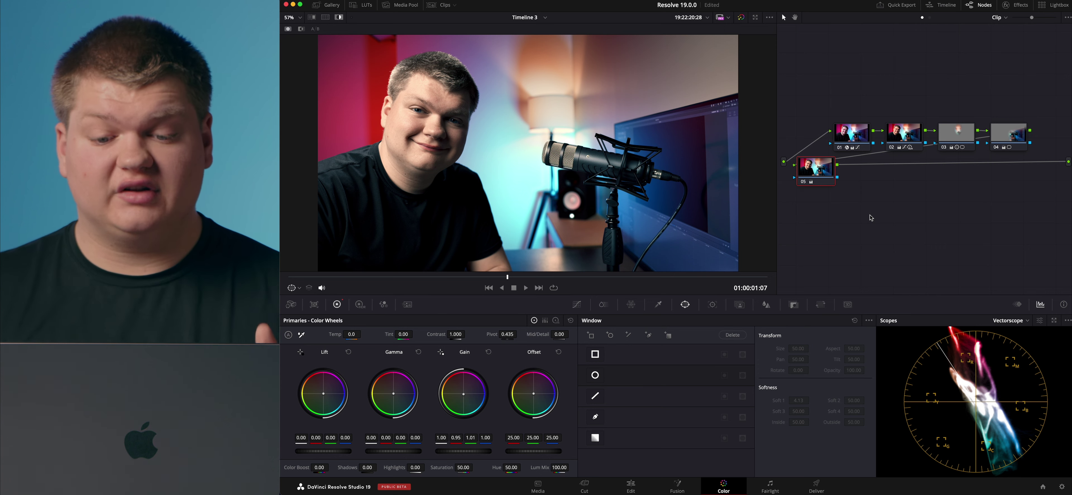
drag(822, 137, 821, 146)
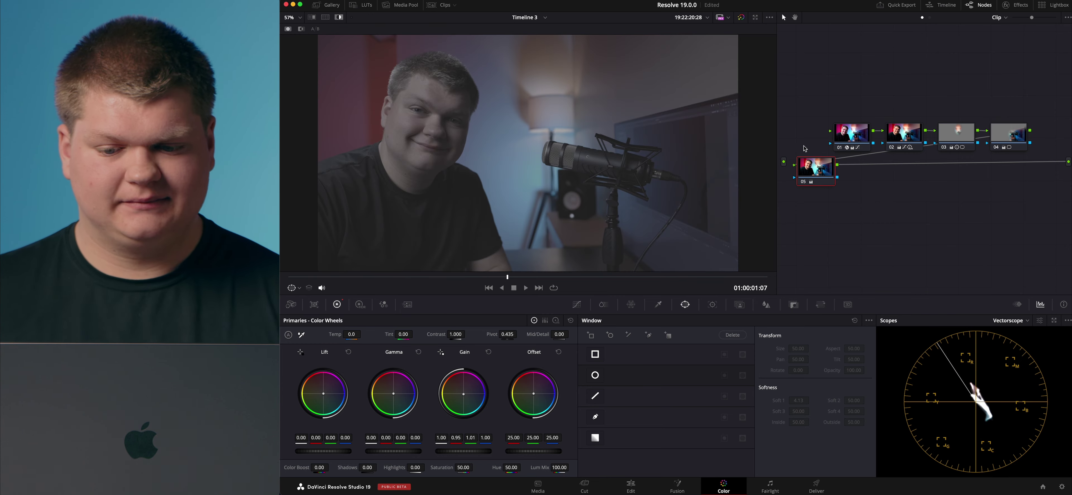
drag(842, 122, 842, 133)
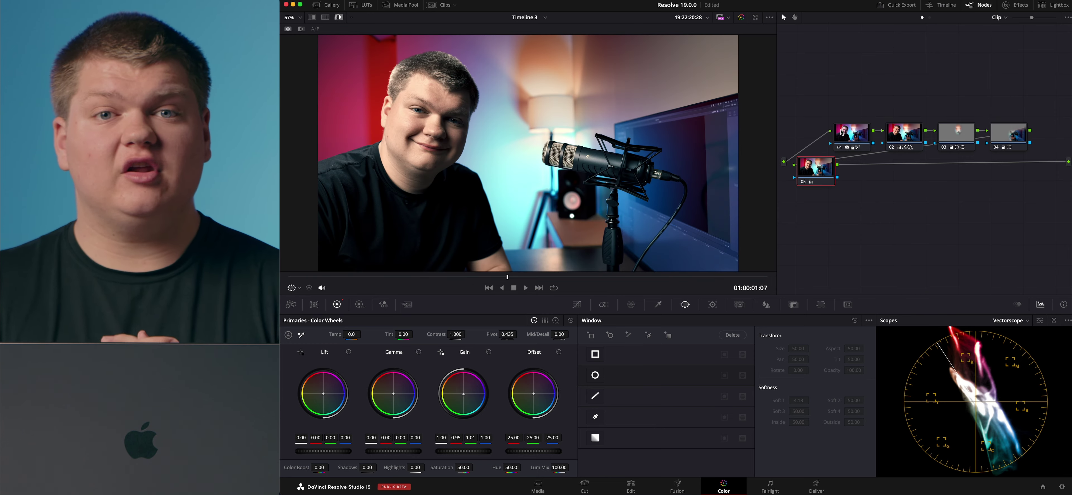